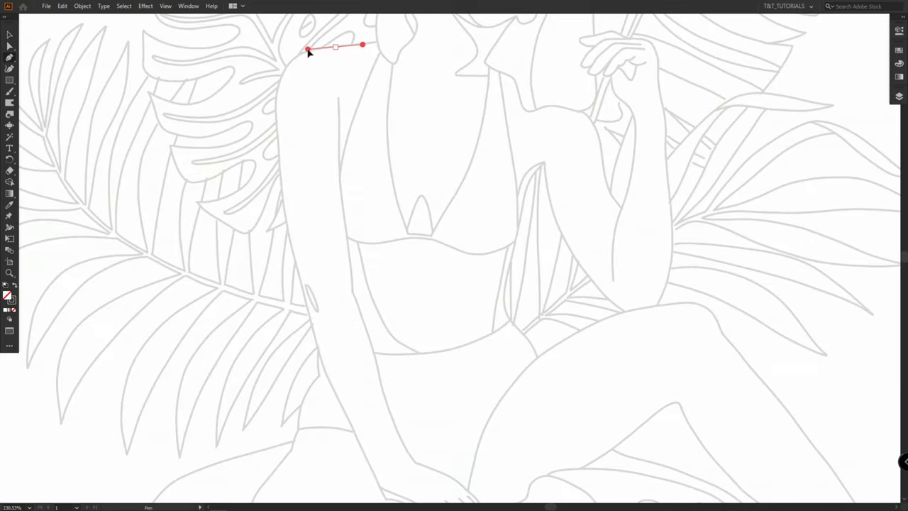
- Trace the outer shoulder curve and the wavy lower edge of the bikini top with the Pen tool
left_click_drag(275, 98, 276, 149)
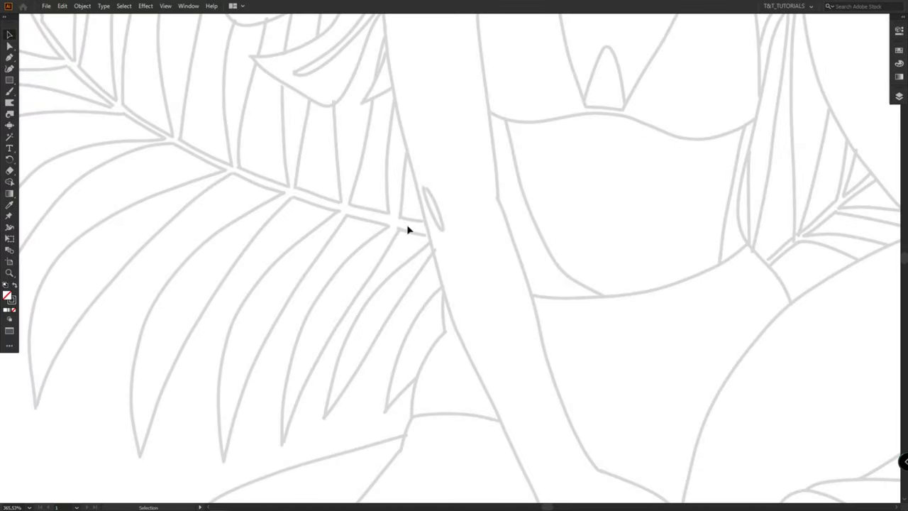
left_click_drag(598, 218, 488, 249)
left_click_drag(500, 223, 512, 262)
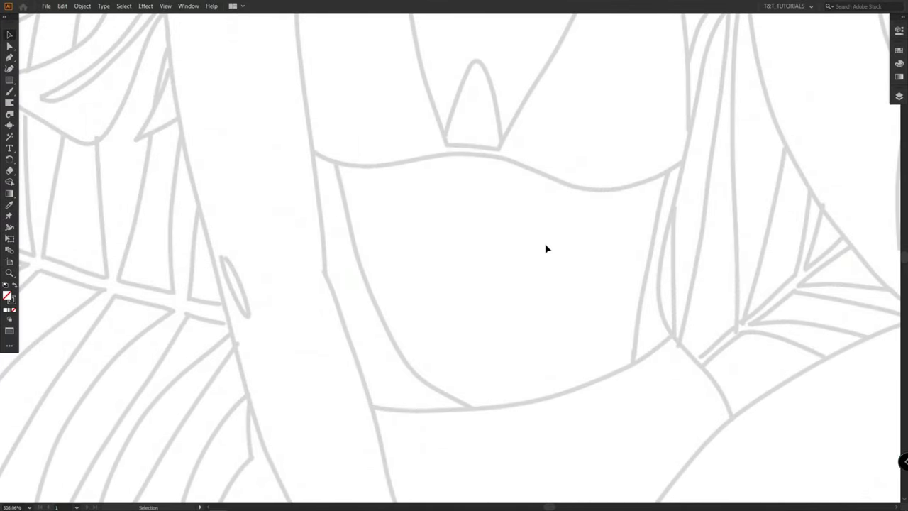
key("p")
left_click_drag(300, 143, 321, 156)
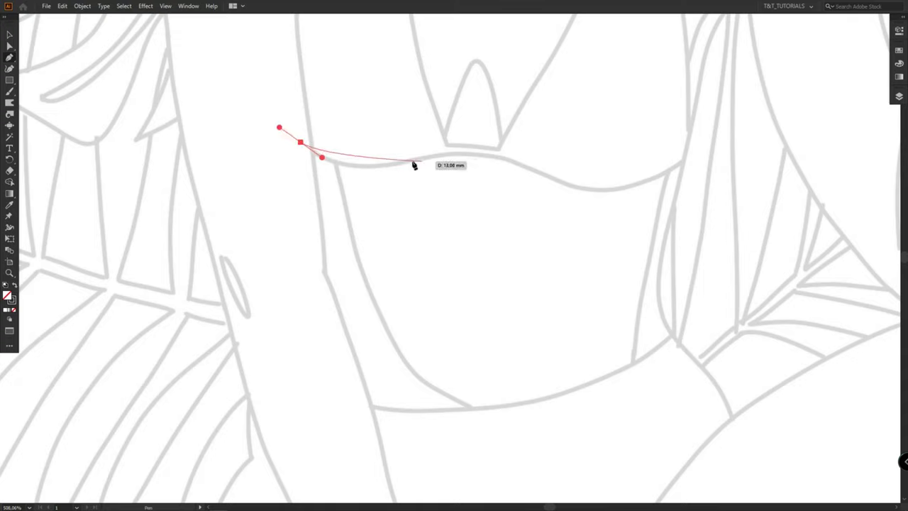
left_click_drag(412, 161, 473, 146)
left_click_drag(535, 170, 558, 182)
left_click_drag(691, 156, 779, 100)
left_click(710, 120, "ctrl")
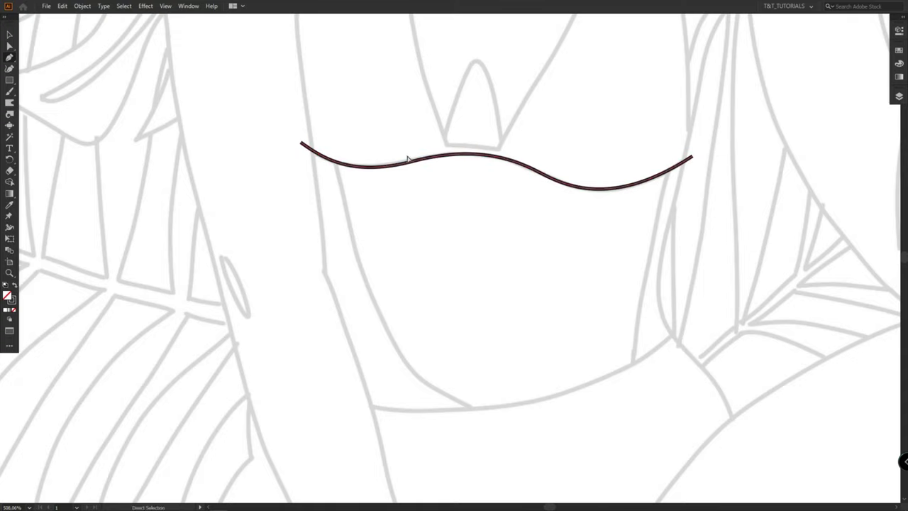
- Trace the waist contour beside the lowered arm, from the bikini top down past the waistband
left_click_drag(330, 145, 334, 164)
left_click_drag(369, 287, 393, 340)
left_click_drag(489, 412, 578, 433)
left_click(578, 432, "ctrl")
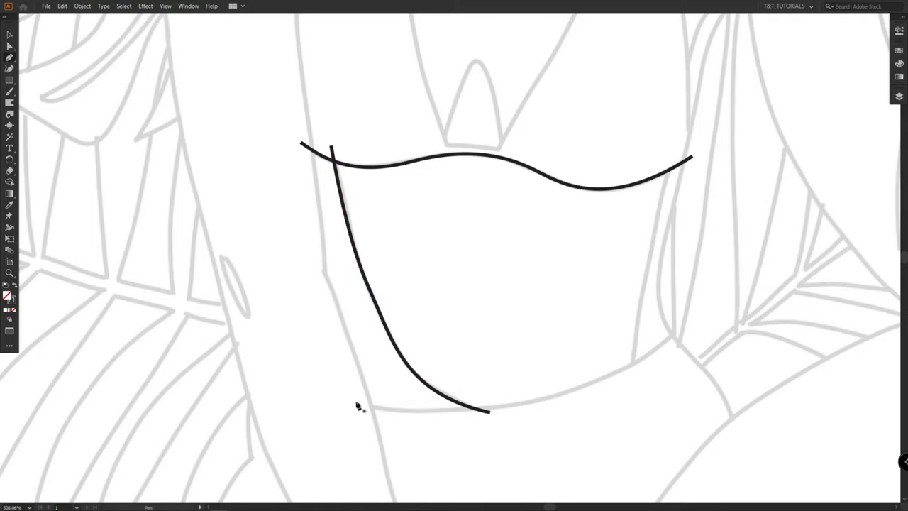
- Trace the curved upper edge of the waistband and the waist contour on the raised-arm side as separate open paths
left_click_drag(356, 401, 377, 408)
left_click_drag(525, 403, 590, 387)
left_click_drag(677, 333, 705, 310)
key("Return")
left_click_drag(671, 154, 662, 192)
left_click_drag(633, 366, 639, 424)
key("Return")
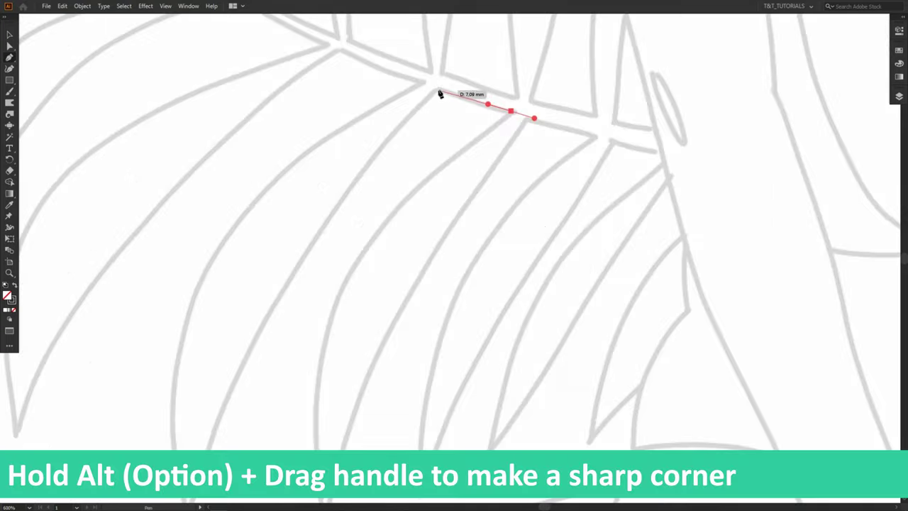
- Trace a lower palm leaflet from its stem to the tip, making sharp corners by adjusting the anchor handles
mouse_move(440, 90)
left_mouse_down()
mouse_move(419, 85)
mouse_move(416, 111)
left_mouse_up()
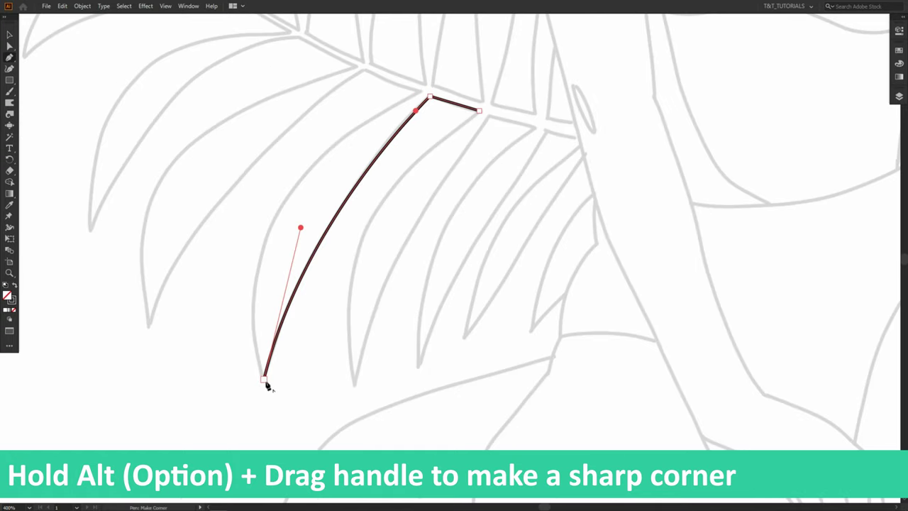
left_click_drag(266, 385, 255, 345)
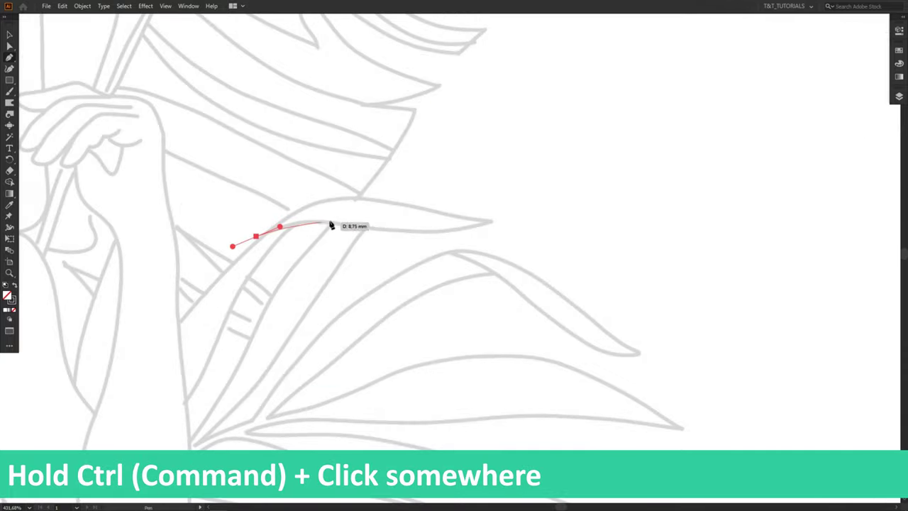
- Trace the lower edge of the curved leaf beside the raised arm, end the path, and start its upper edge from the tip
left_click_drag(339, 221, 374, 227)
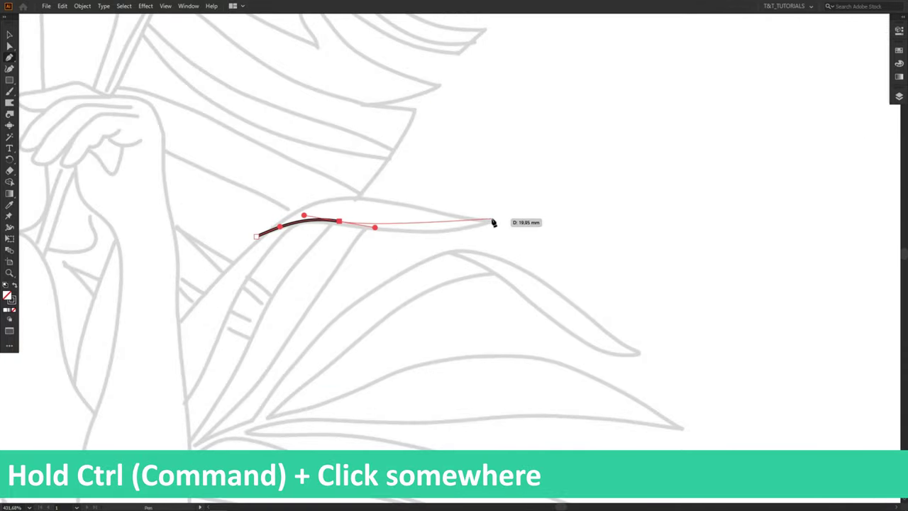
left_click_drag(494, 220, 555, 195)
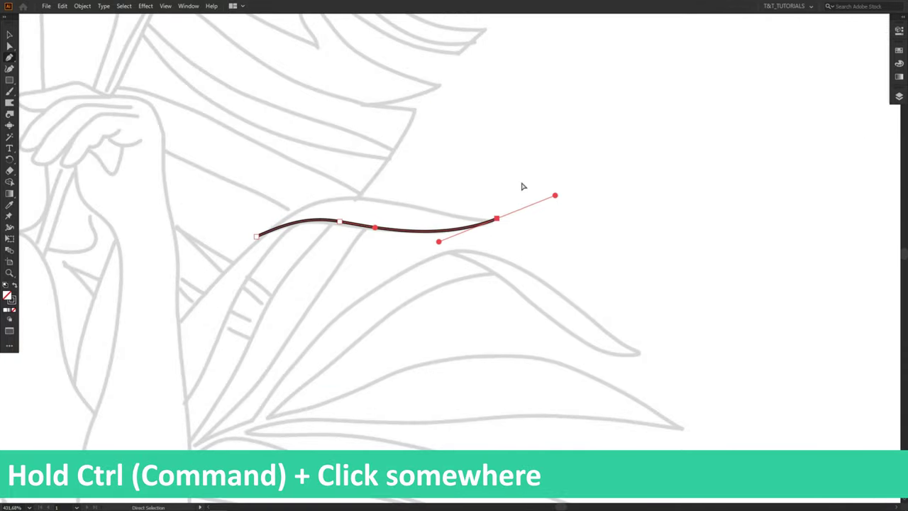
left_click(523, 188, "ctrl")
left_click_drag(502, 223, 379, 202)
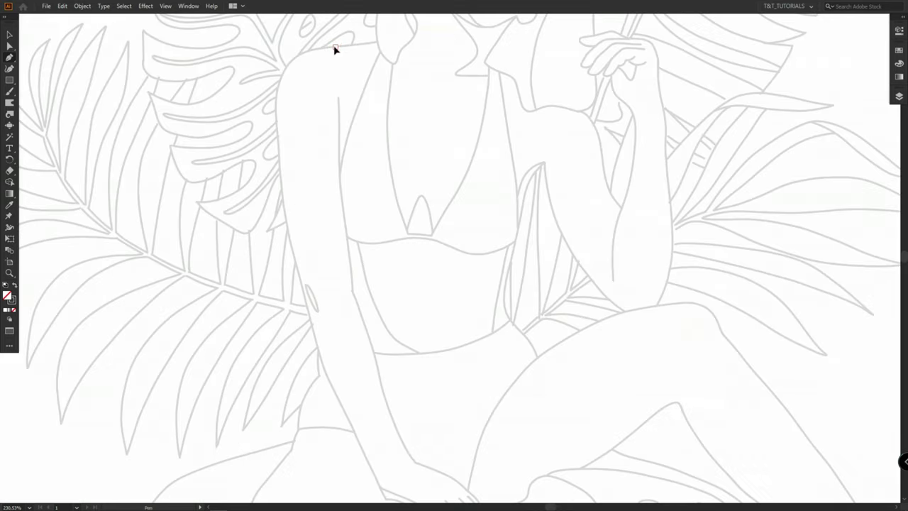
- Trace the outer contour of the lowered arm from the shoulder down to the wrist
left_click_drag(334, 47, 307, 49)
left_click_drag(277, 101, 274, 148)
left_click_drag(301, 284, 310, 314)
left_click_drag(340, 394, 348, 295)
left_click_drag(340, 291, 351, 313)
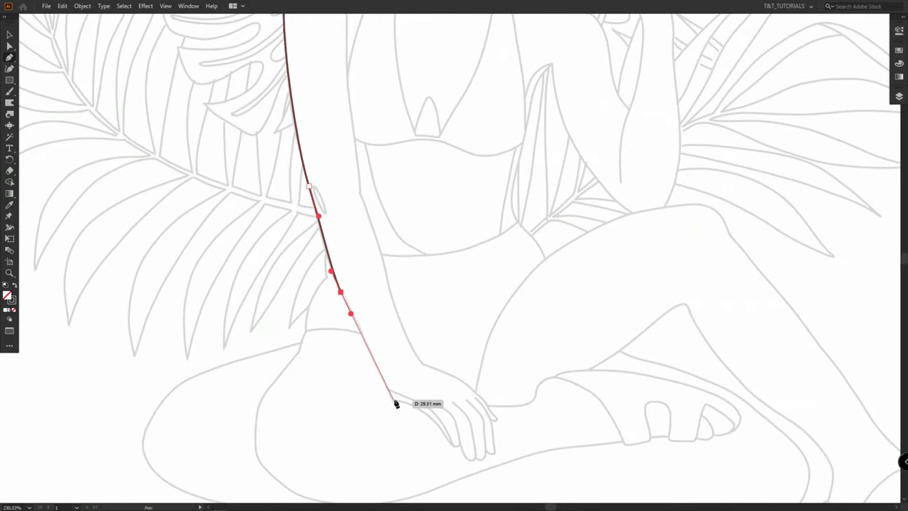
left_click_drag(396, 403, 454, 449)
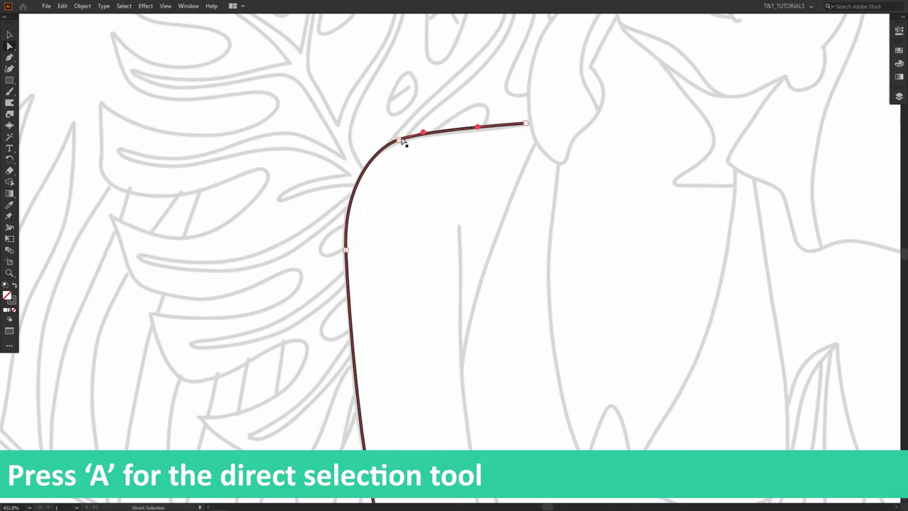
- Adjust the arm contour's anchor points and handles with the Direct Selection tool to match the sketch
key("a")
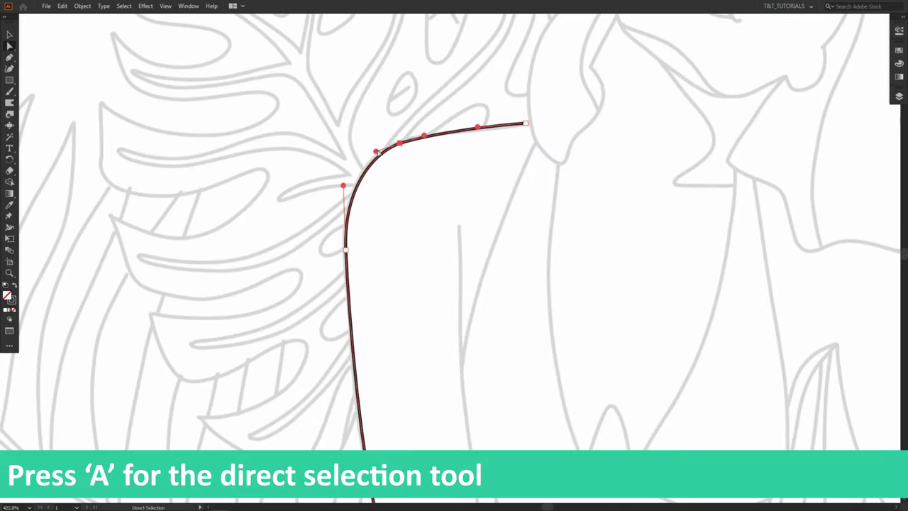
left_click_drag(377, 151, 397, 142)
left_click_drag(346, 250, 359, 252)
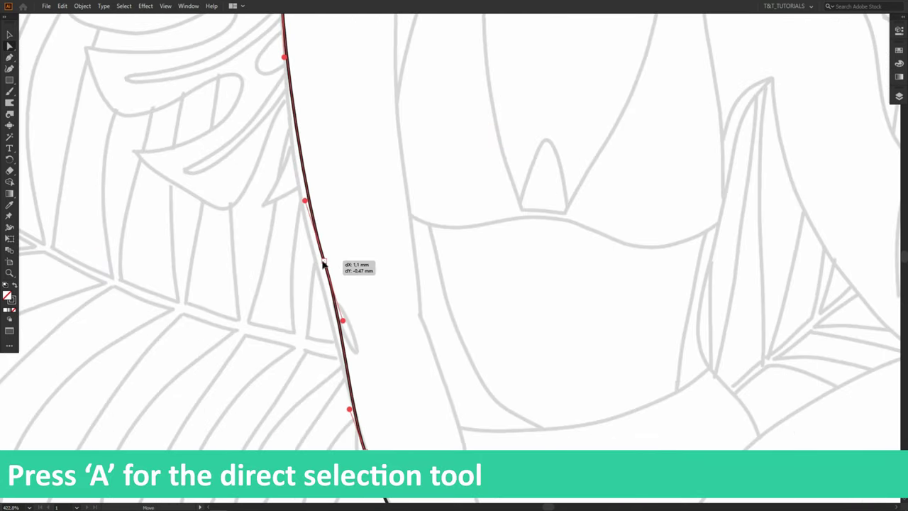
left_click_drag(323, 263, 325, 268)
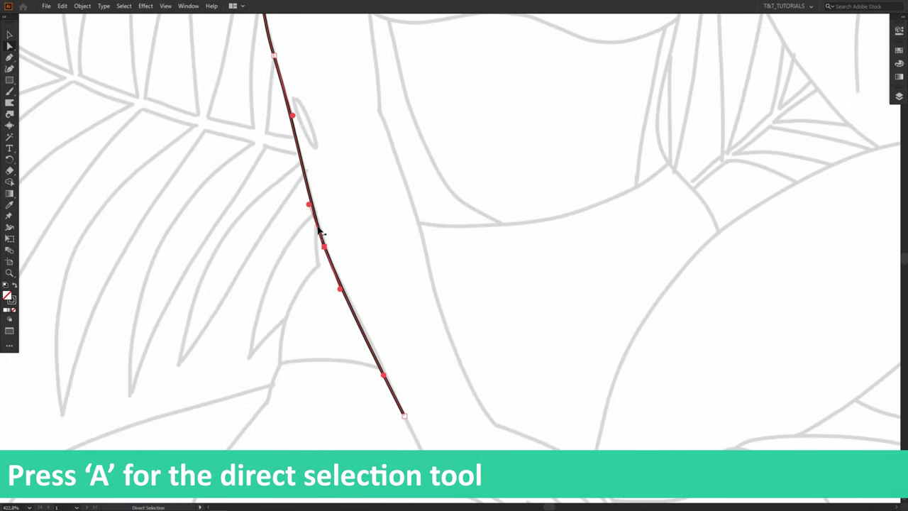
left_click_drag(322, 232, 329, 256)
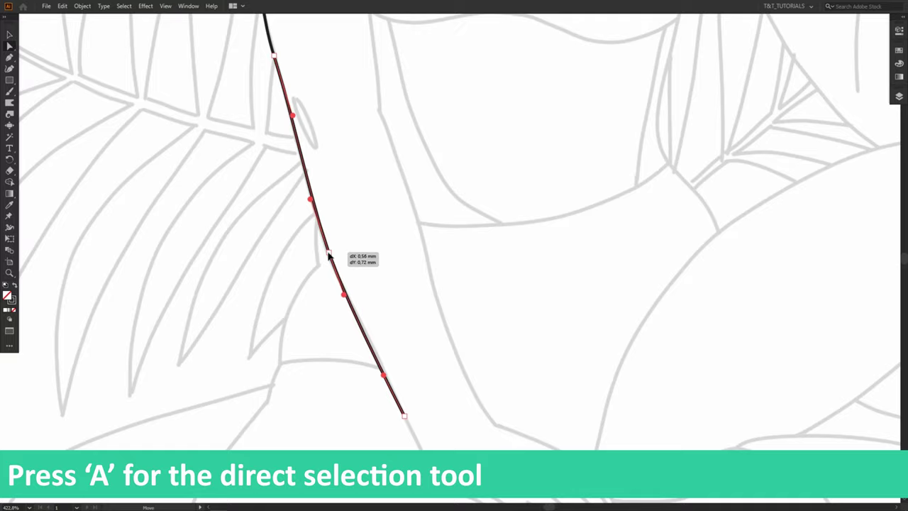
left_click_drag(328, 255, 330, 259)
- Trace the first three finger outlines of the resting hand as separate open paths
left_click_drag(381, 309, 405, 320)
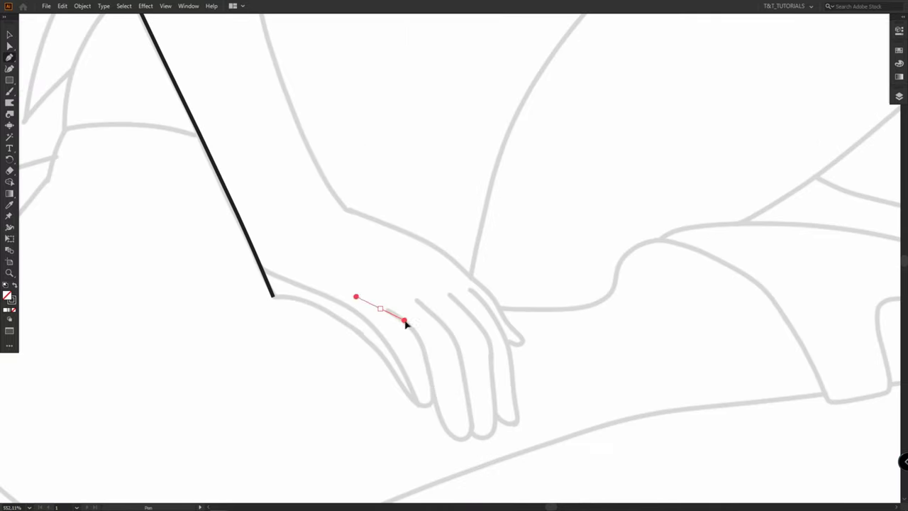
mouse_move(425, 353)
left_mouse_down()
mouse_move(458, 440)
mouse_move(472, 425)
mouse_move(459, 349)
mouse_move(437, 318)
mouse_move(470, 315)
mouse_move(491, 353)
left_mouse_up()
left_click(415, 298)
key("Escape")
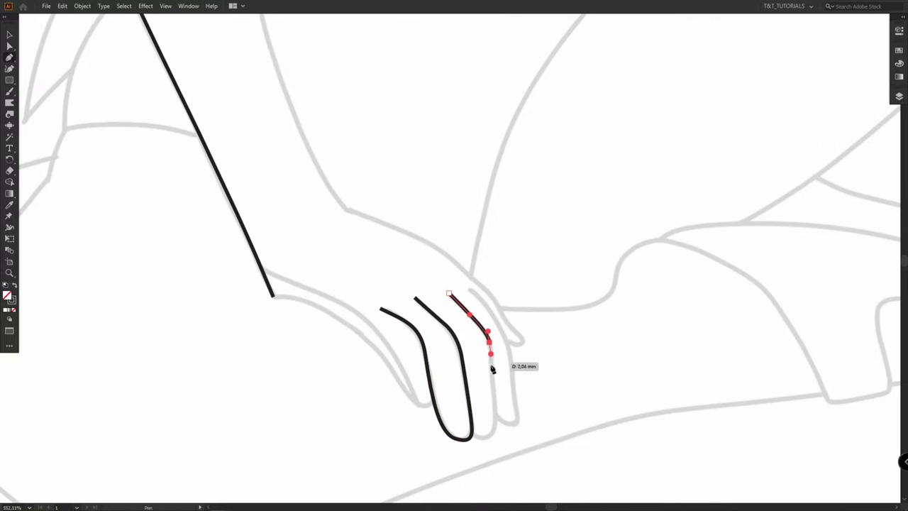
left_click_drag(494, 404, 478, 437)
left_click(466, 428)
left_click(496, 440, "ctrl")
key("ctrl+space")
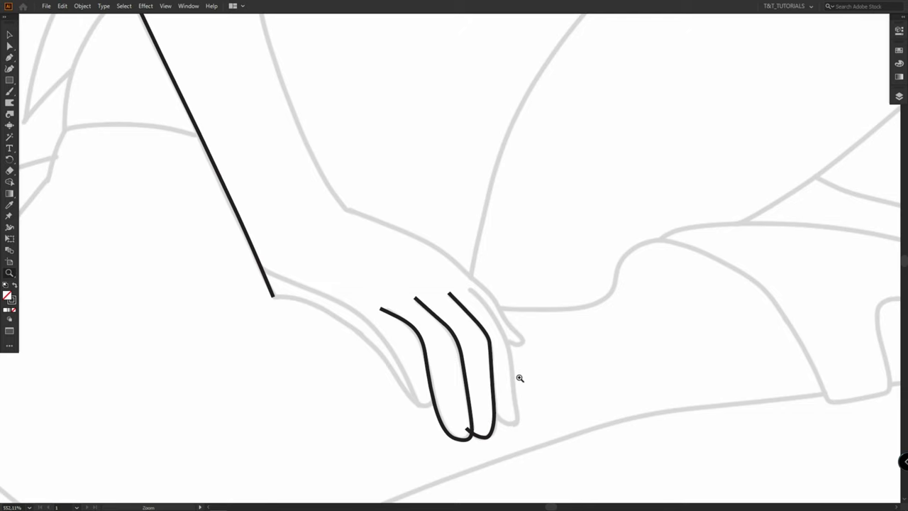
- Trace the fourth finger of the resting hand, curving around its tip and overlapping the neighbouring finger
left_click_drag(520, 378, 540, 378)
left_click(452, 258)
left_click_drag(497, 313, 502, 326)
mouse_move(512, 400)
left_mouse_down()
mouse_move(517, 424)
mouse_move(495, 438)
left_mouse_up()
left_click(482, 424)
left_click(520, 316, "ctrl")
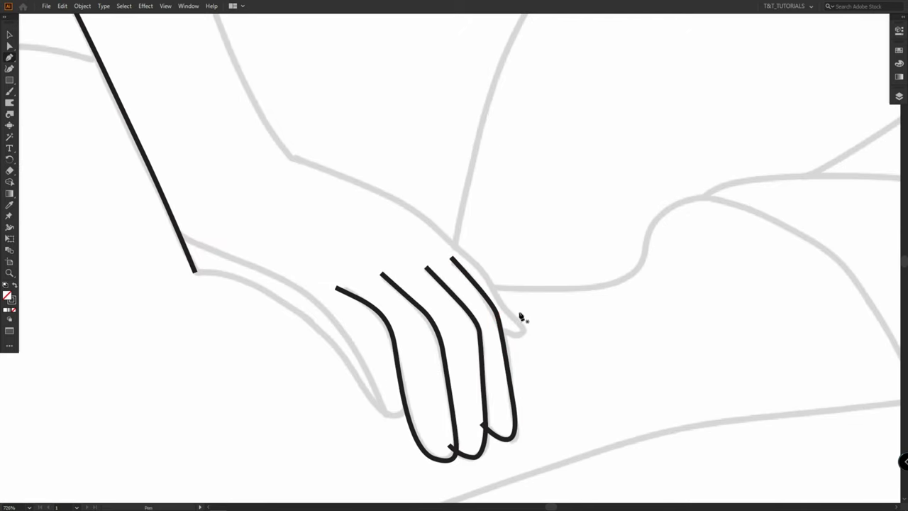
- Trace the upper edge of the resting hand from the last fingertip toward the wrist
left_click(520, 317)
left_click(496, 300)
left_click(432, 225)
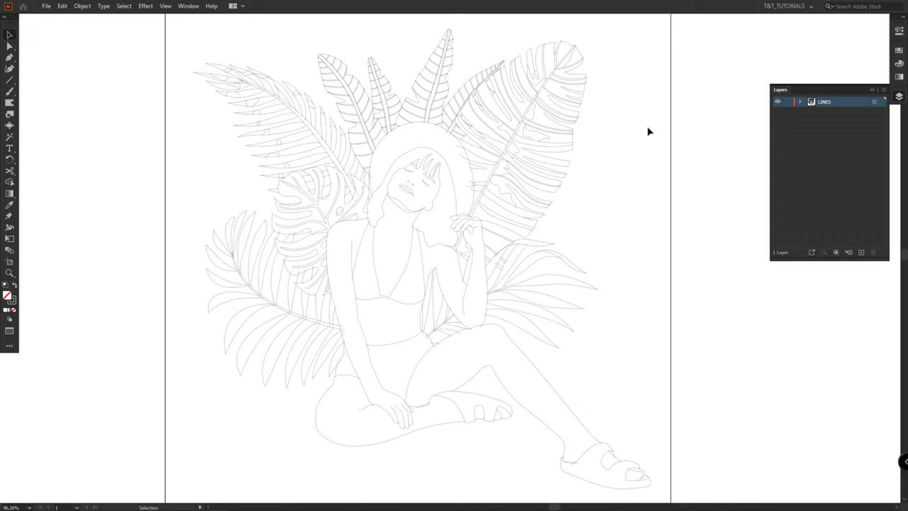
- Select all the line art and apply the Pathfinder Outline operation to split it at intersections
key("ctrl+a")
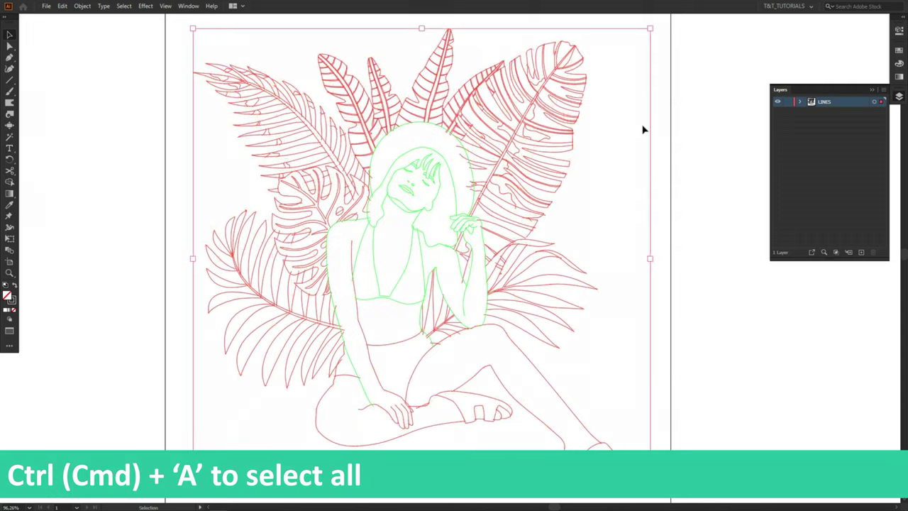
left_click(899, 31)
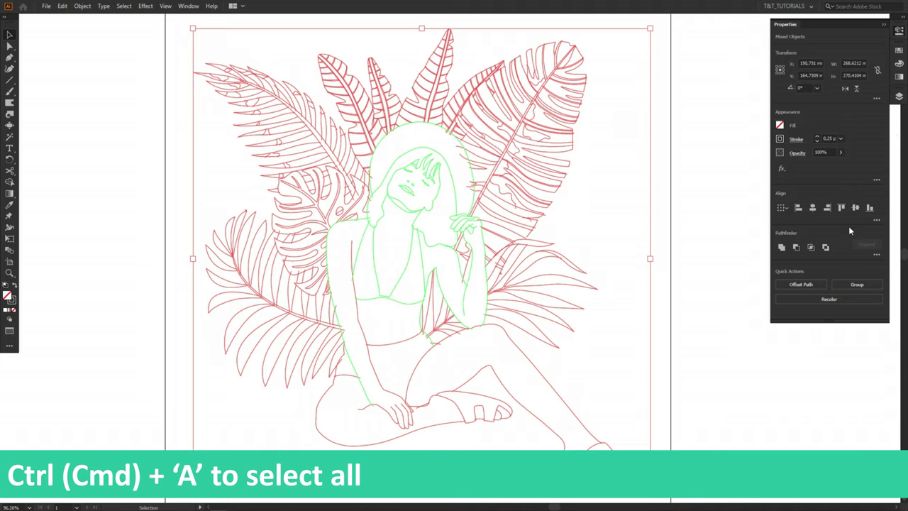
left_click(877, 254)
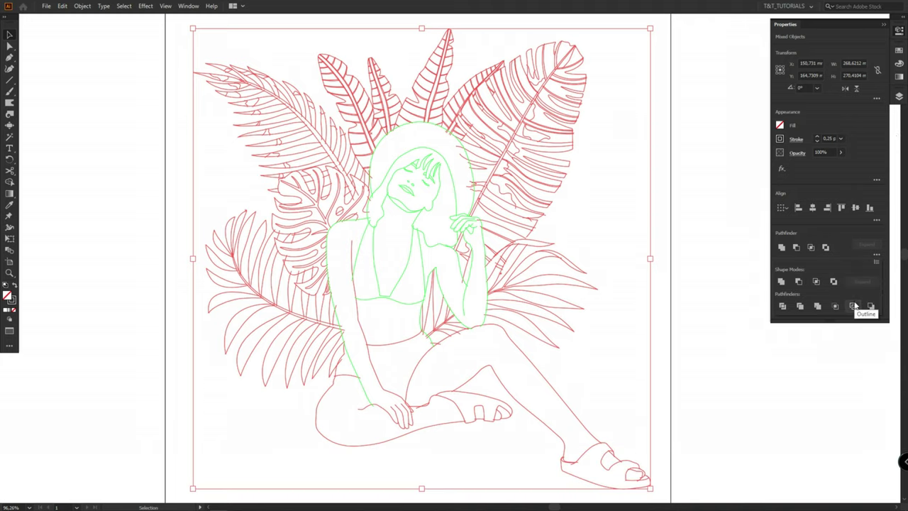
left_click(852, 306)
- Select the outlined artwork, set its stroke weight to 0.25 pt, and deselect it
left_click_drag(709, 123, 375, 371)
left_click(841, 138)
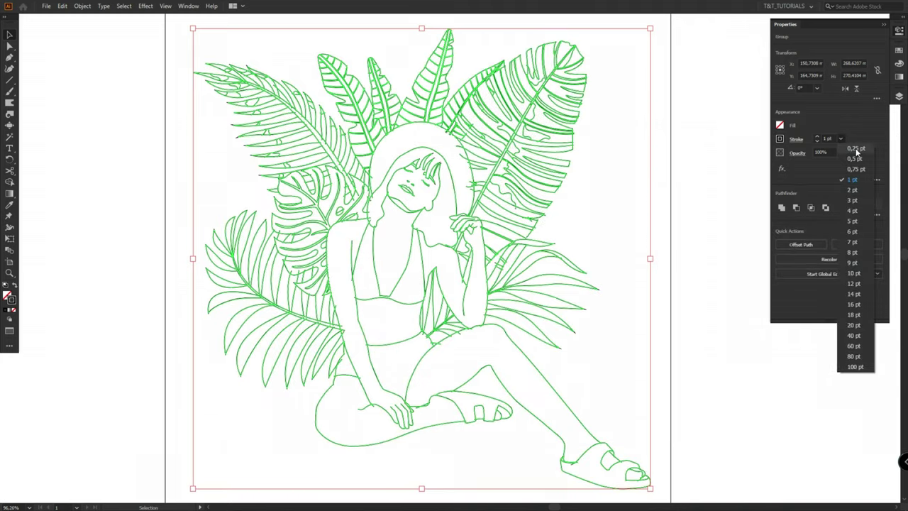
left_click(854, 150)
left_click(702, 157)
- Select all the outlined artwork, ungroup it, and clear the selection
key("ctrl+a")
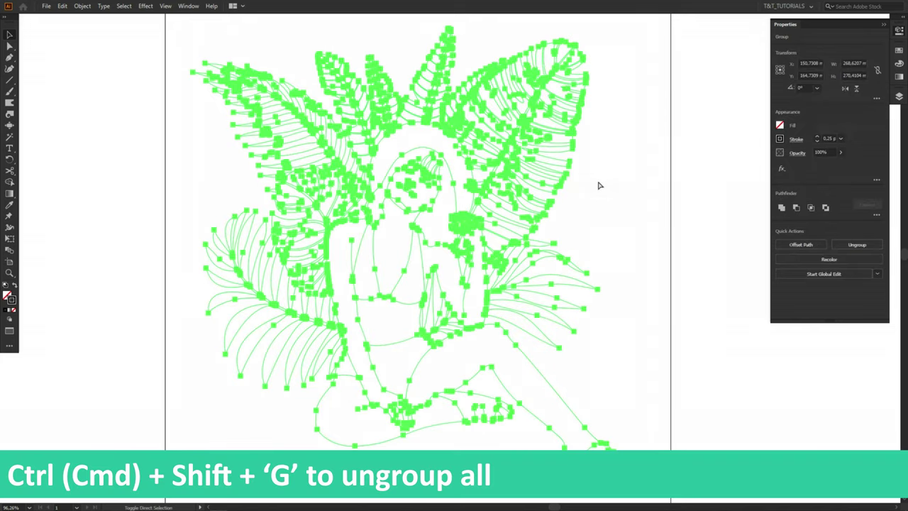
key("ctrl+shift+g")
left_click(598, 184)
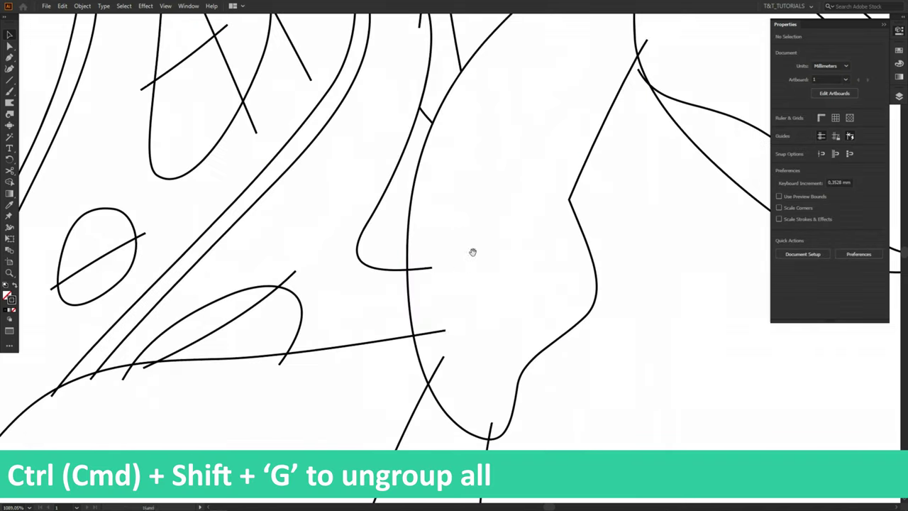
- Remove the overhanging line ends by the hair and shoulder and the stray segment crossing the leaf
left_click_drag(433, 271, 445, 363)
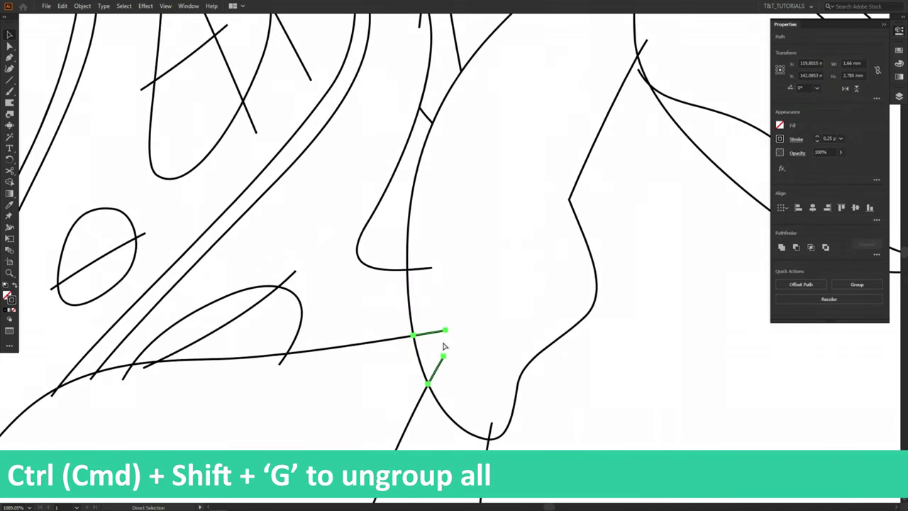
key("Delete")
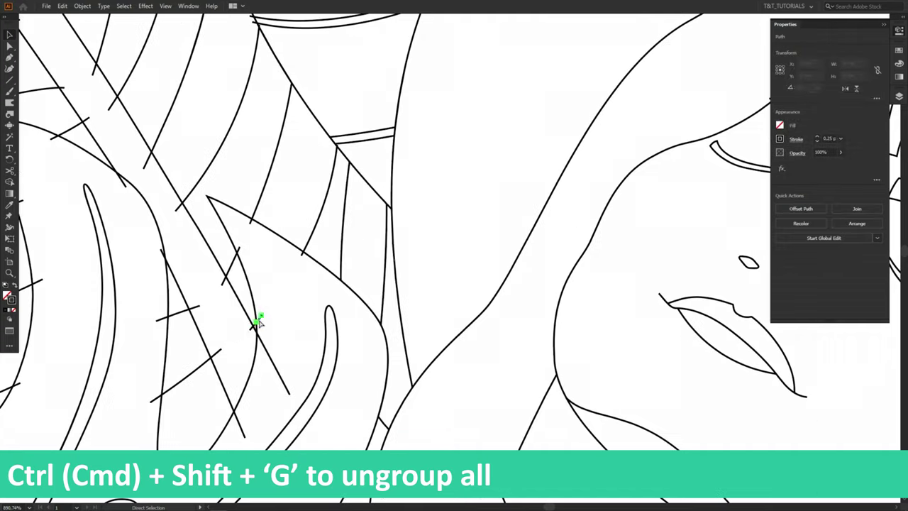
key("ctrl+x")
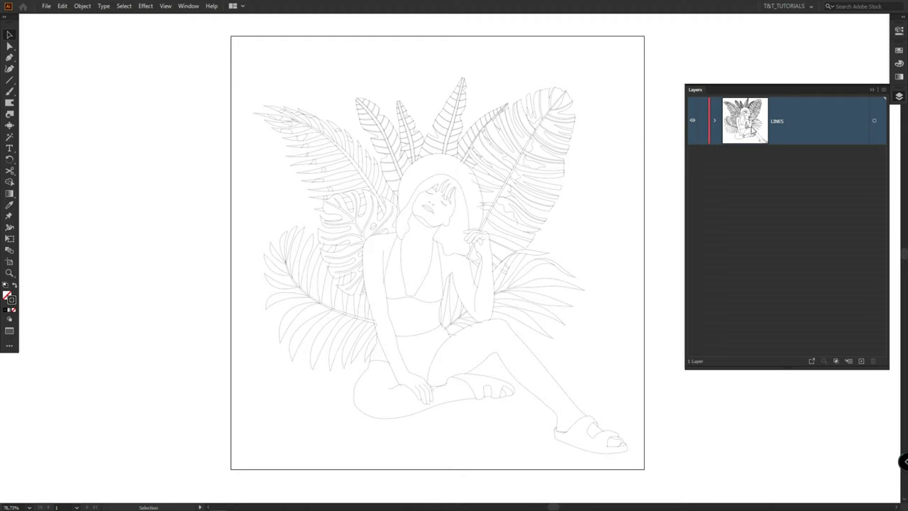
- Duplicate the LINES layer, then lock and hide the copy
left_click_drag(825, 122, 861, 361)
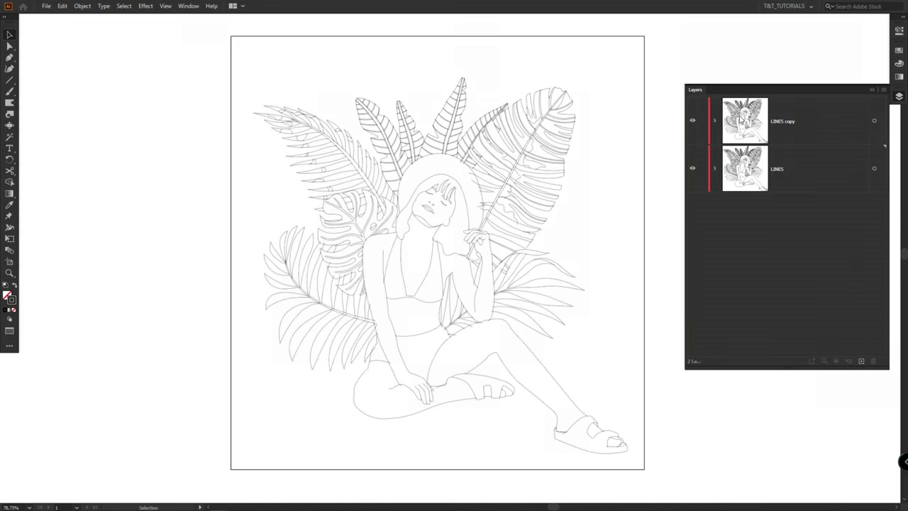
left_click(702, 122)
left_click(691, 121)
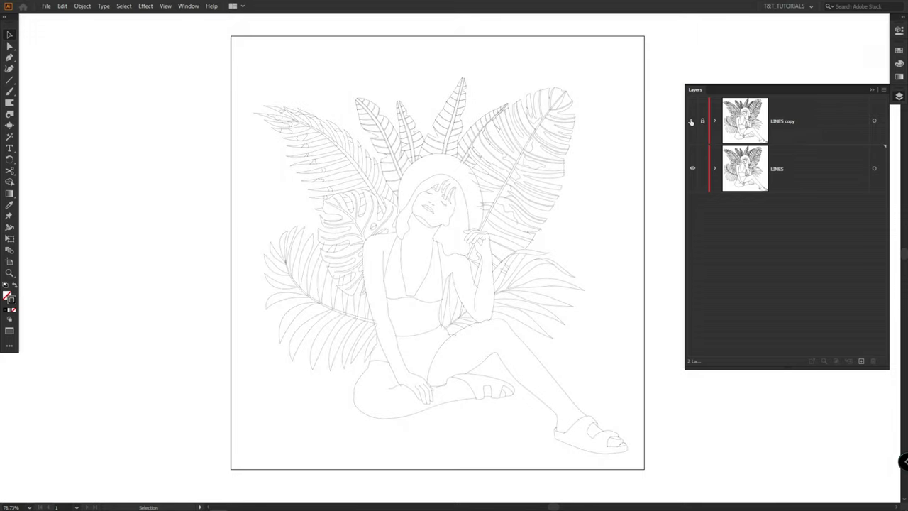
- Draw a purple rectangle covering the whole artboard on the LINES layer and send it behind the line art
key("m")
left_click_drag(230, 35, 644, 469)
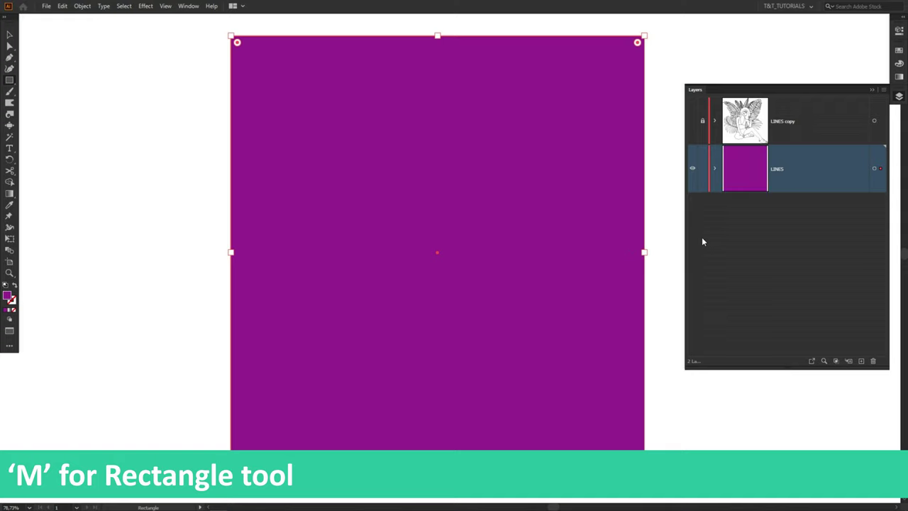
key("ctrl+shift+bracketleft")
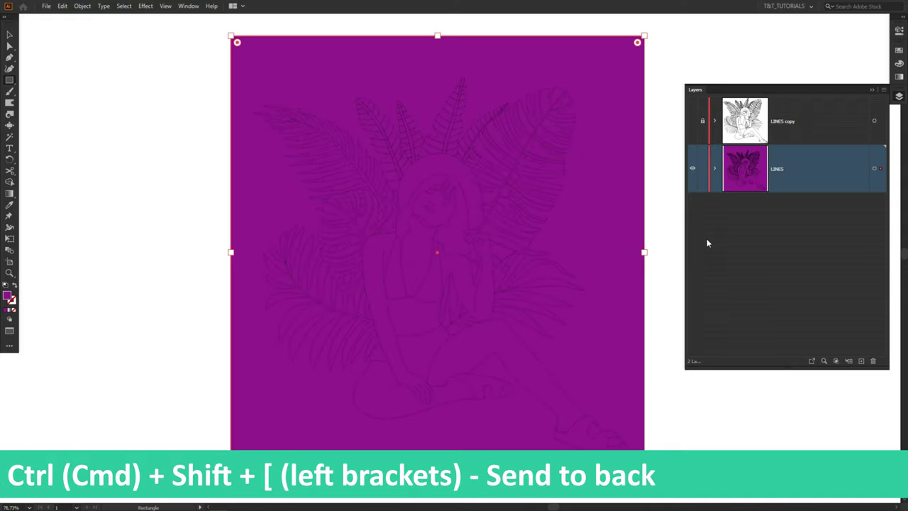
- Divide the purple rectangle along all the line art with Pathfinder, ungroup every resulting piece, and expand the LINES layer
key("v")
key("ctrl+a")
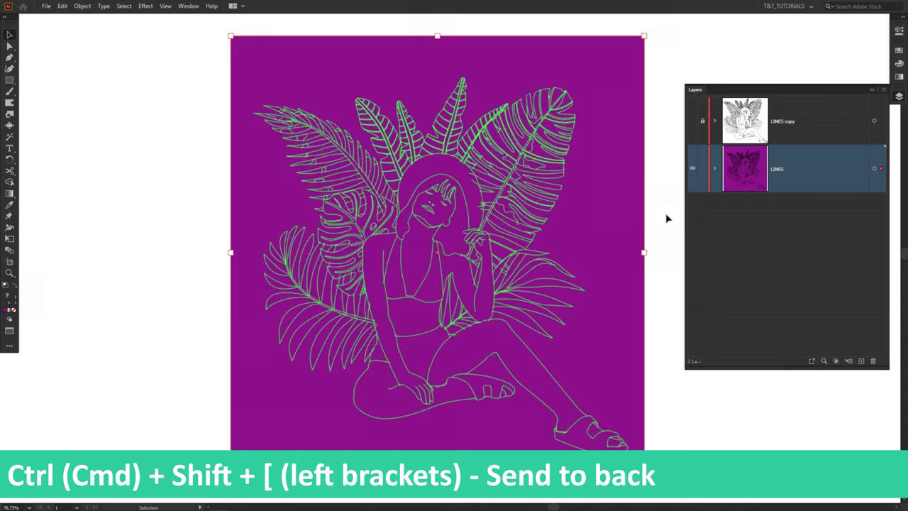
left_click(900, 33)
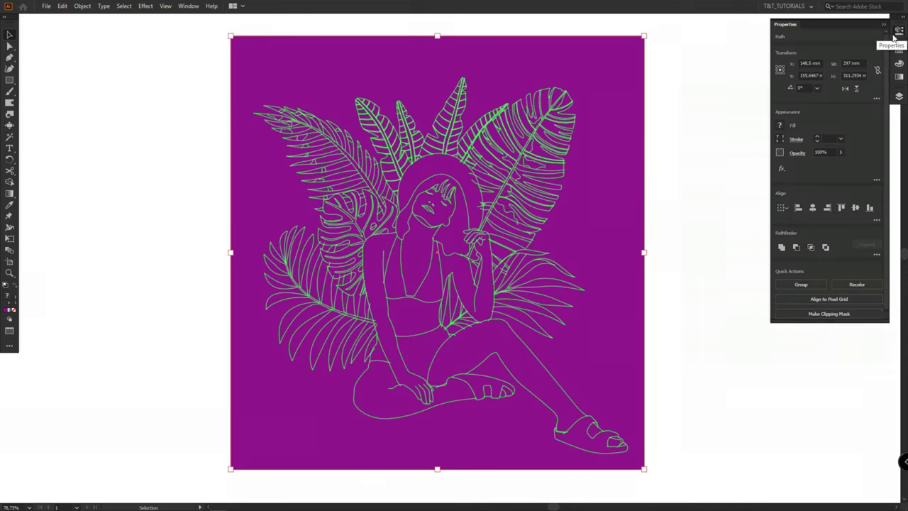
left_click(876, 254)
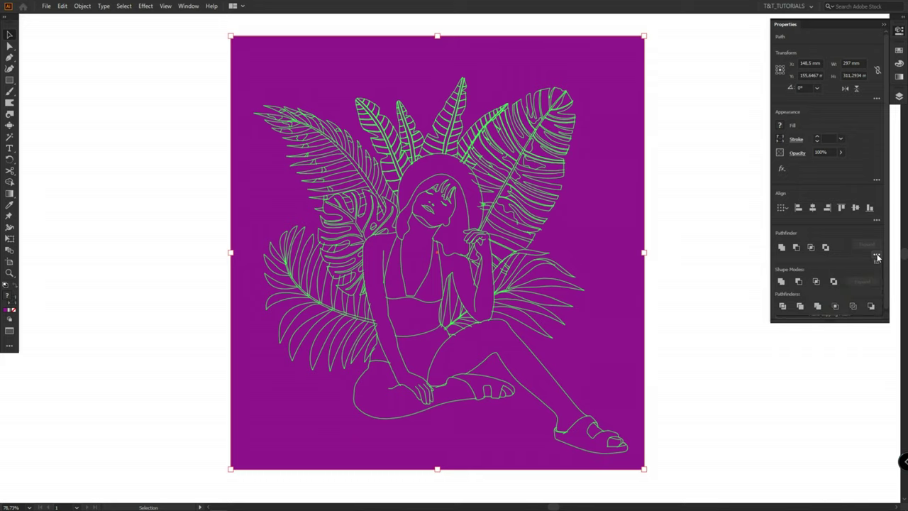
left_click(784, 306)
left_click(669, 168)
left_click(618, 188)
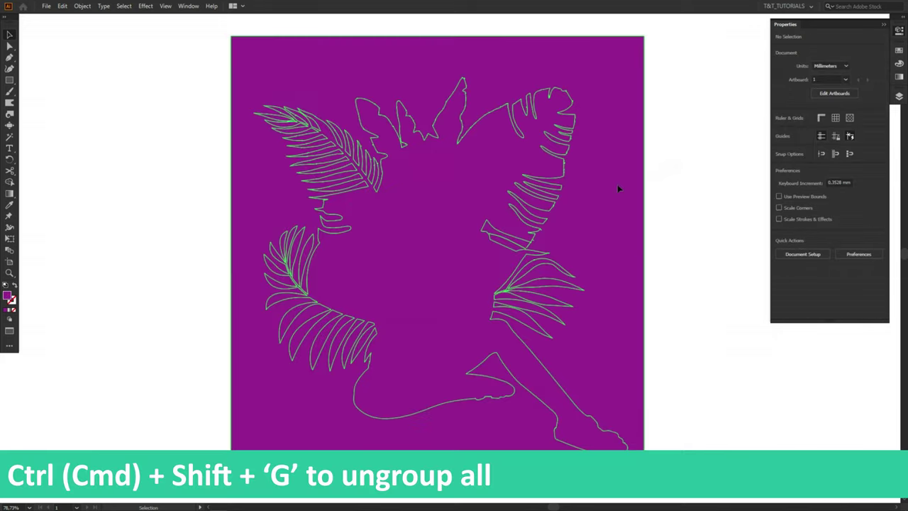
left_click(679, 174)
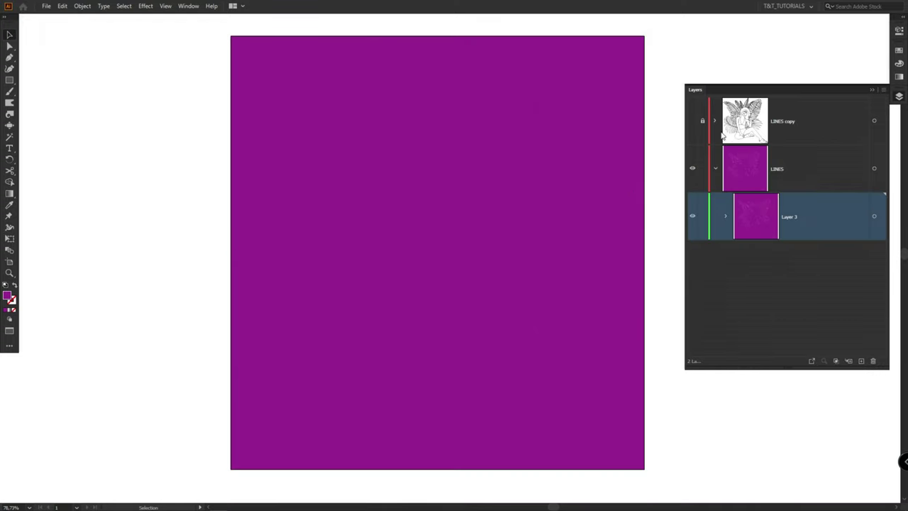
left_click(715, 168)
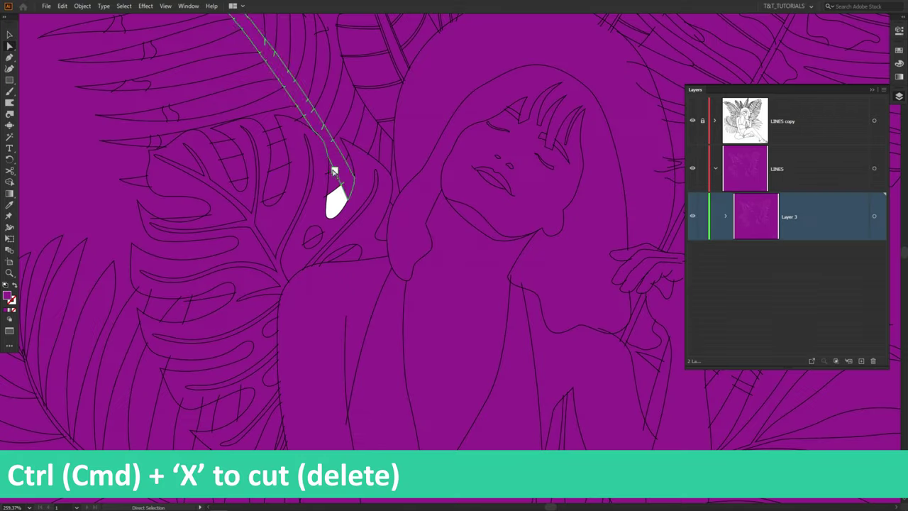
- Cut out the purple background pieces showing through the gaps of the monstera leaf and beside the woman's hair
left_click(278, 183)
key("ctrl+x")
left_click(209, 307)
key("ctrl+x")
left_click(311, 235)
key("ctrl+x")
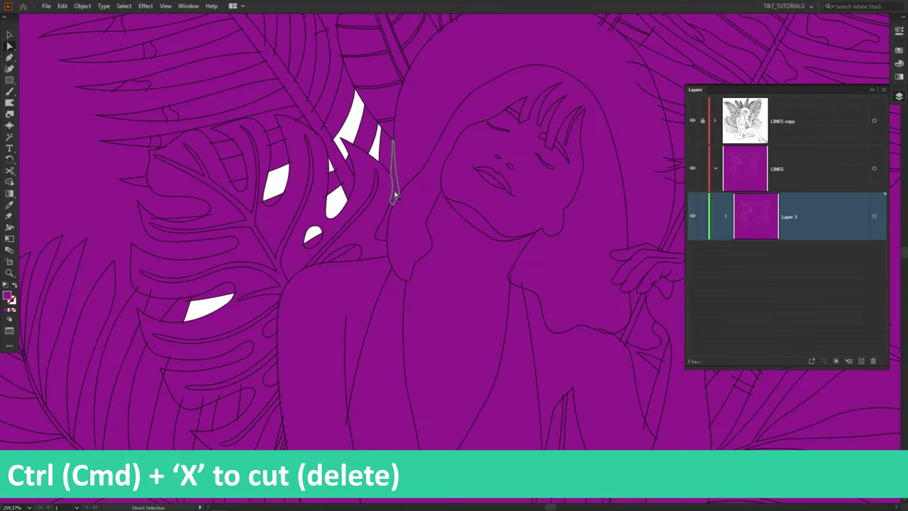
left_click(395, 197)
key("ctrl+x")
- Cut out the purple background pieces in the gap between the woman's torso and her raised arm
left_click(430, 353)
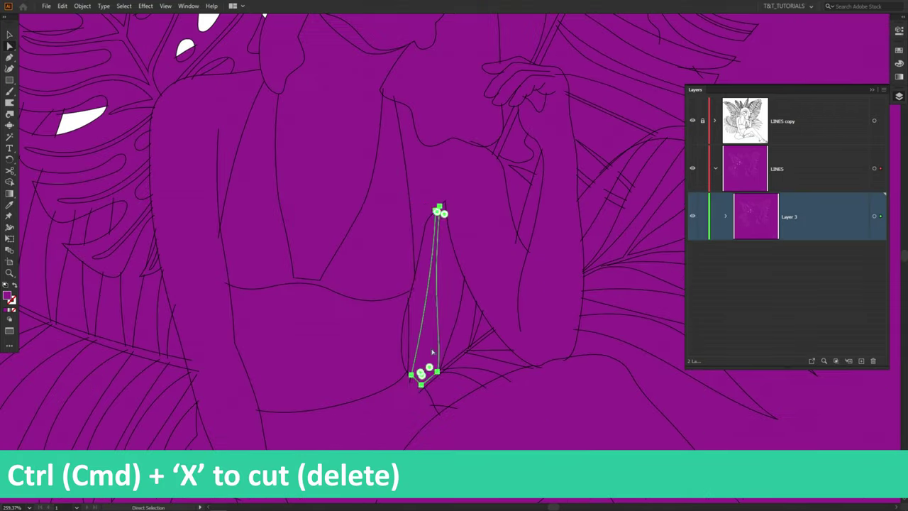
key("ctrl+x")
left_click(461, 334)
key("ctrl+x")
key("ctrl+x")
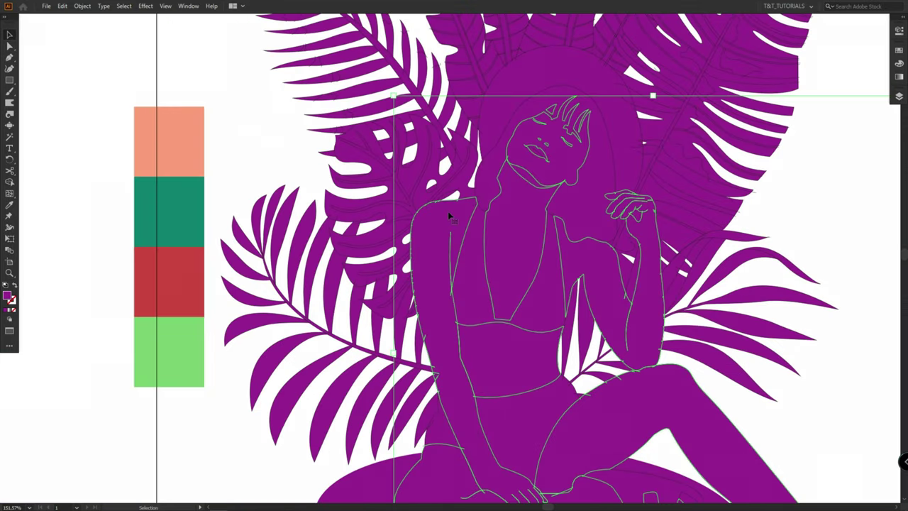
- Fill all of the woman's skin pieces with the peach colour from the palette
left_click(448, 211)
key("v")
left_click(215, 126)
- Select the bikini top and bottom pieces and fill them with the palette's red
left_click(534, 298)
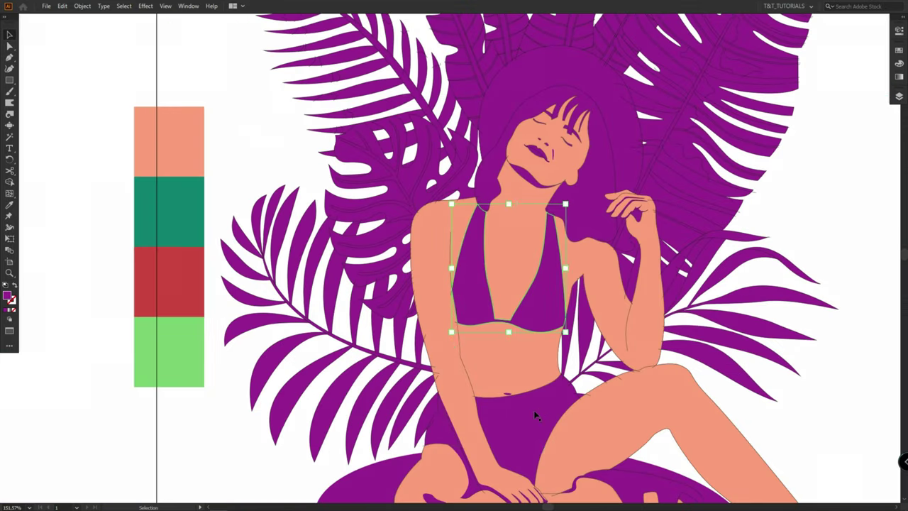
left_click(535, 416, "shift")
left_click(443, 435, "shift")
left_click(177, 283)
key("v")
- Fill the monstera leaf beside the woman's shoulder with the palette's dark green using the Eyedropper
left_click_drag(398, 198, 409, 248)
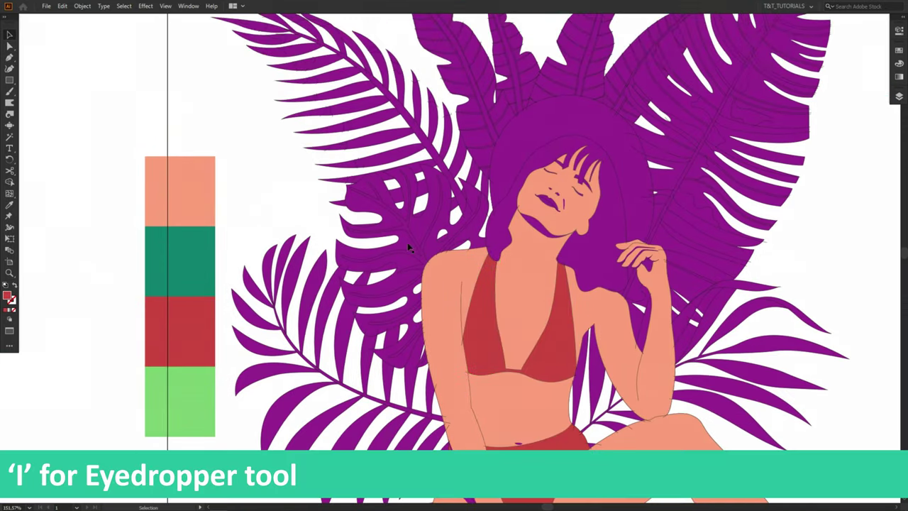
left_click(410, 248)
key("i")
left_click(198, 251)
key("v")
- Select the stem and all fronds of the palm leaf below the monstera and fill them with the palette's light green
left_click(437, 461)
left_click(424, 432, "shift")
left_click(410, 409, "shift")
left_click(390, 425, "shift")
left_click(412, 373, "shift")
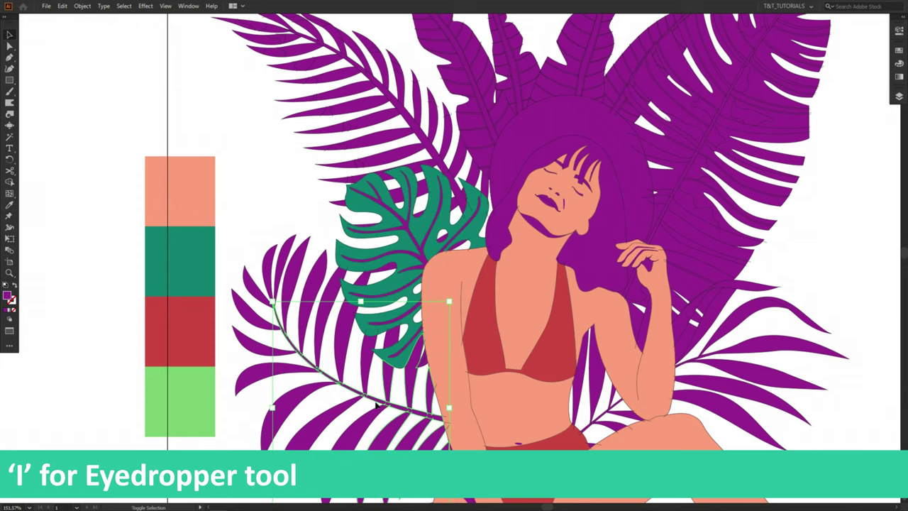
left_click(341, 422, "shift")
left_click(368, 365, "shift")
left_click(346, 346, "shift")
left_click(262, 372, "shift")
left_click(315, 326, "shift")
left_click(259, 305, "shift")
left_click(271, 273, "shift")
left_click(287, 264, "shift")
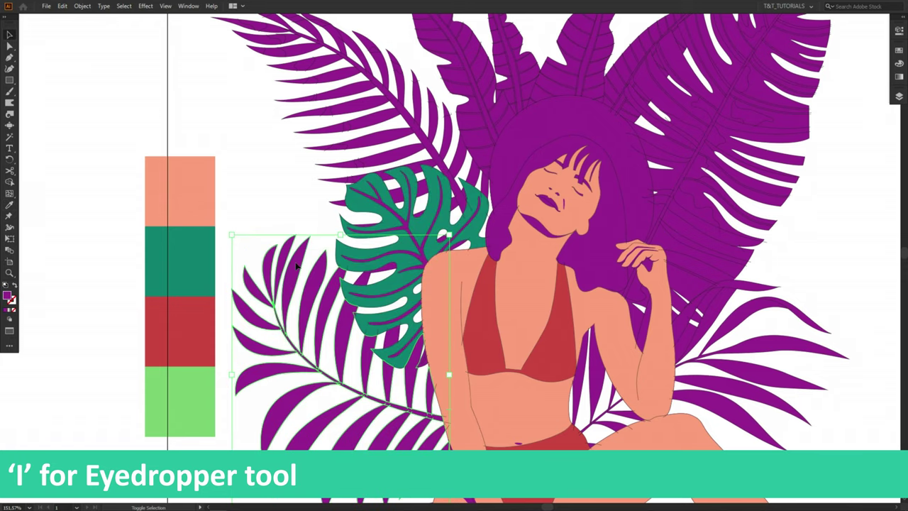
key("i")
left_click(180, 401)
key("v")
left_click(275, 184)
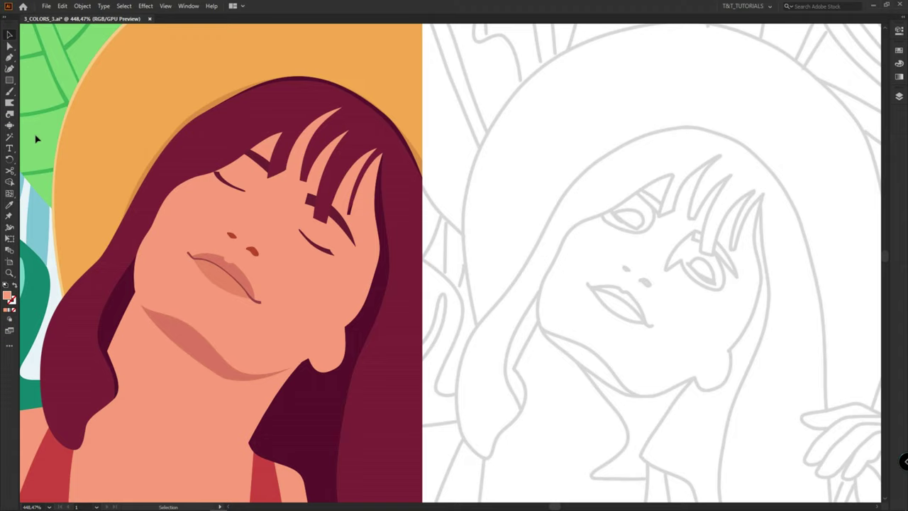
- Recolour the shapes around both eyes and beside the nose bridge with a darker skin tone
left_click(319, 238)
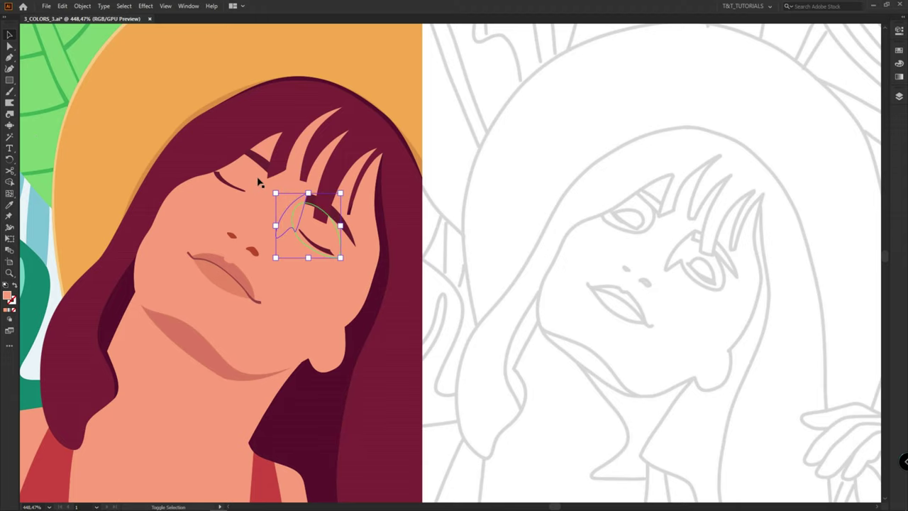
left_click(255, 177, "shift")
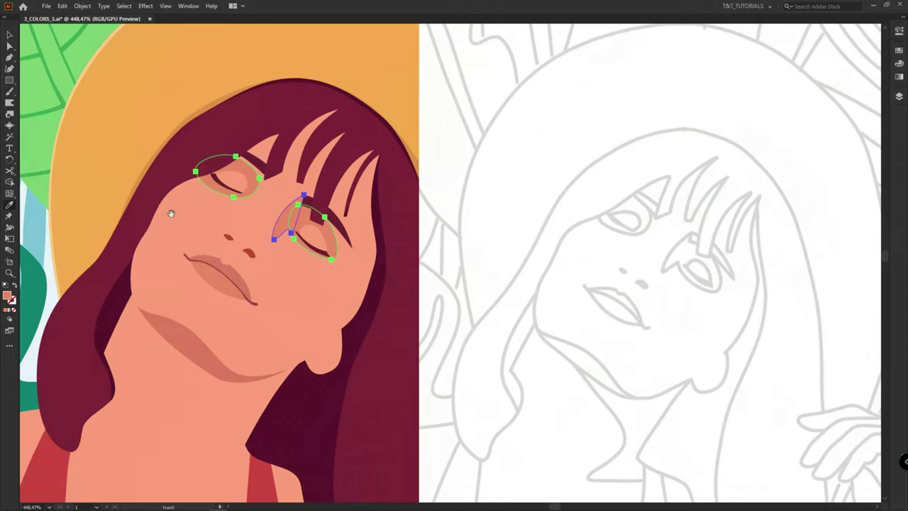
key("v")
- Draw a closed face shadow with the Pen tool, running from the temple past the eye and cheek along the jaw
key("p")
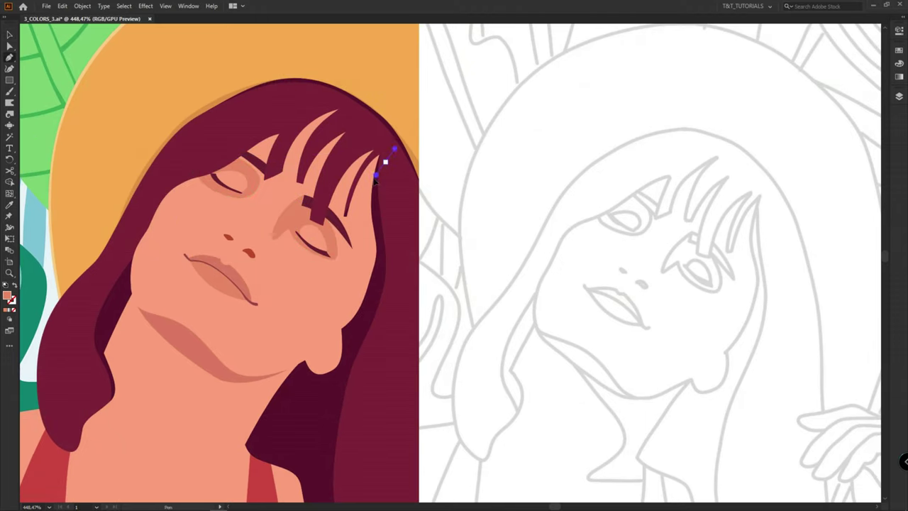
left_click(385, 162)
left_click(358, 213)
left_click(361, 234)
left_click(334, 263)
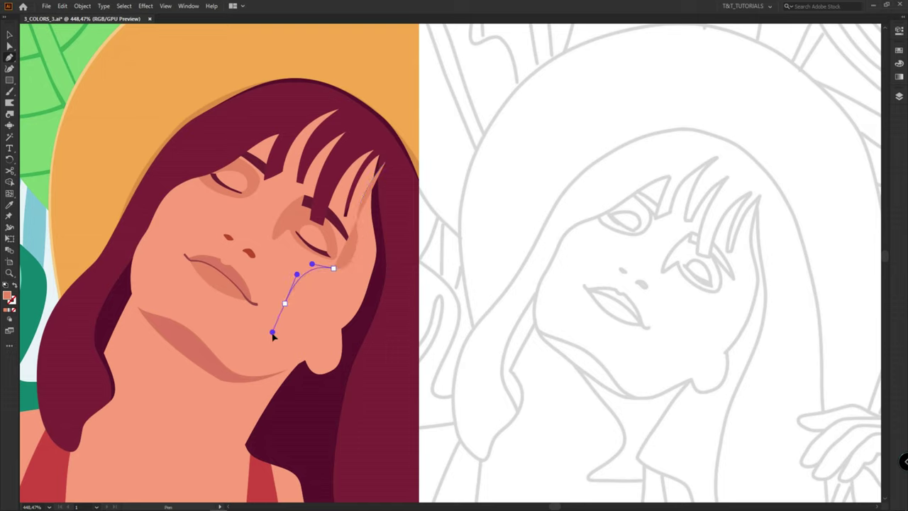
left_click_drag(272, 333, 273, 336)
left_click_drag(200, 342, 195, 361)
left_click_drag(224, 378, 236, 380)
left_click(329, 381)
left_click_drag(370, 343, 390, 324)
left_click_drag(385, 162, 353, 120)
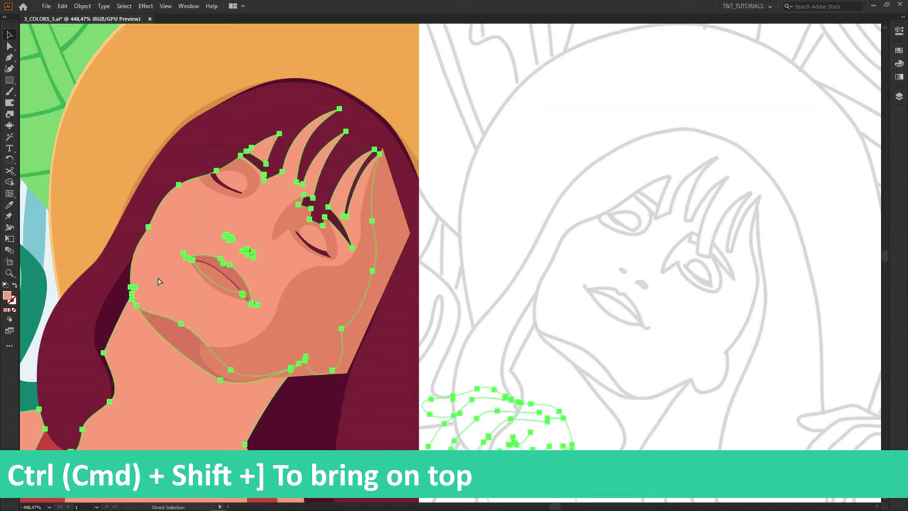
- Paste a copy of the skin shape on top and use it to clip the face shadow with a clipping mask
key("ctrl+c")
key("ctrl+f")
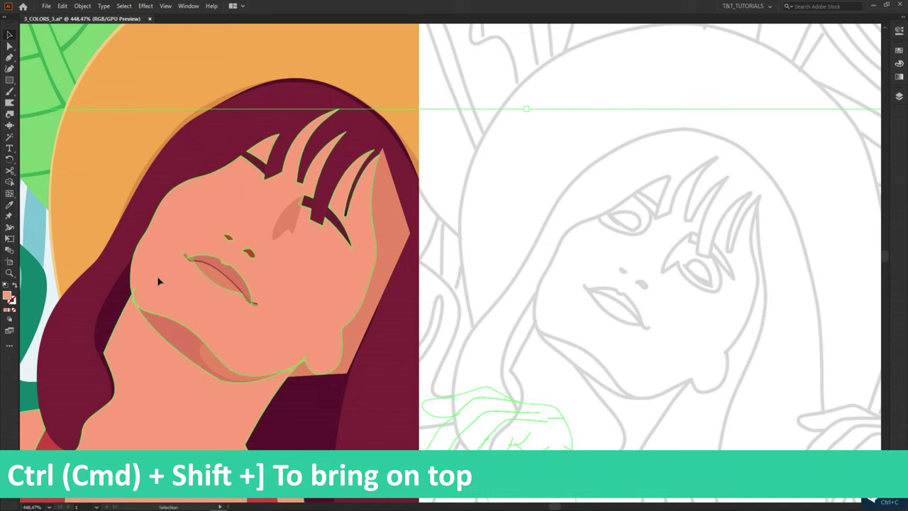
left_click(392, 227, "shift")
right_click(385, 227)
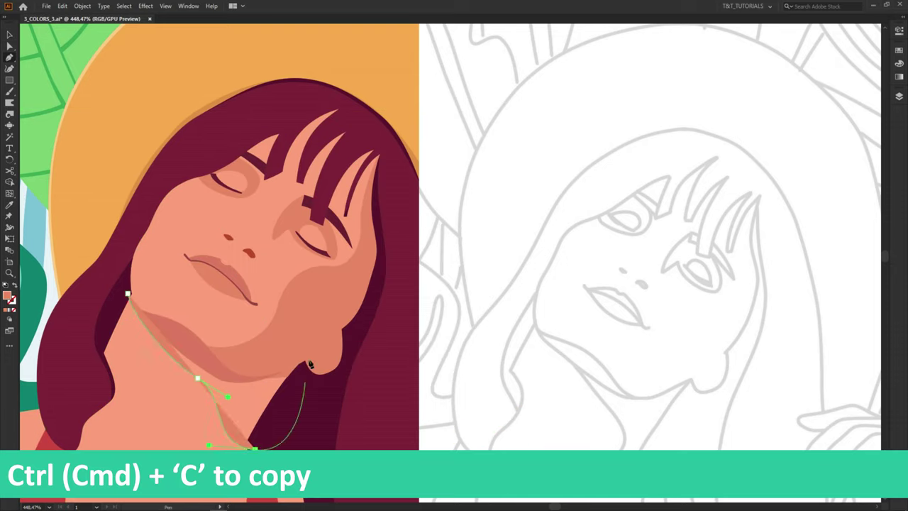
- Draw closed shadow shapes on the neck with the Pen tool, under the chin and beside the hair
left_click(127, 294)
left_click(138, 310)
left_click_drag(106, 382, 103, 395)
left_click(84, 355)
left_click(123, 286)
left_click(137, 310)
- Move both neck shadows into the face shadow's clipping group, keeping them in place
key("v")
left_click(298, 356, "shift")
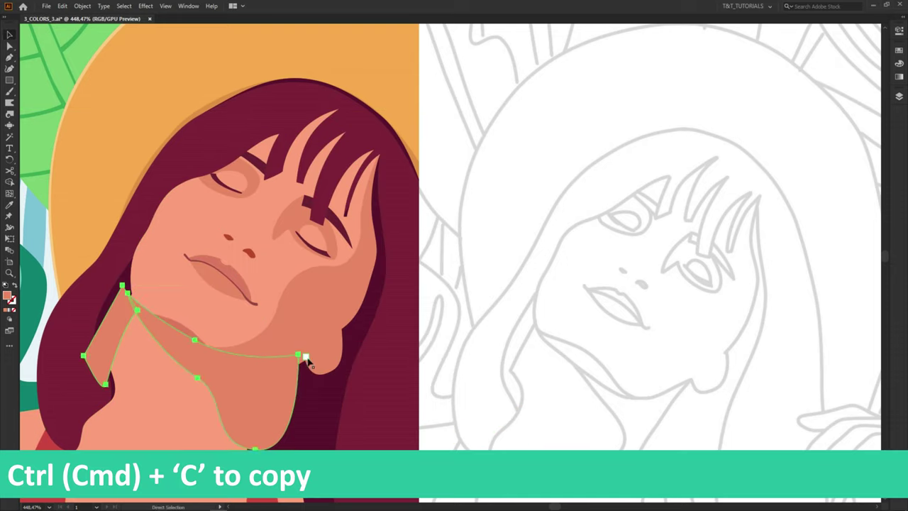
key("ctrl+c")
key("Delete")
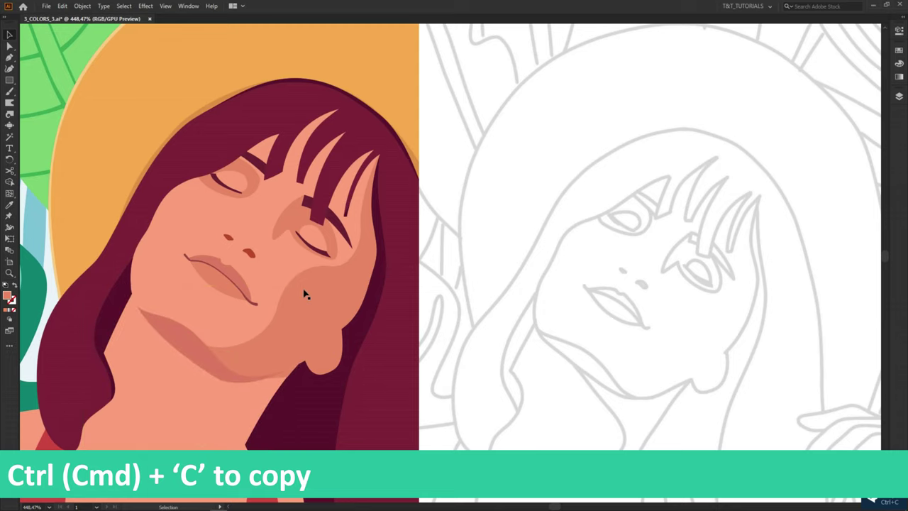
double_click(305, 293)
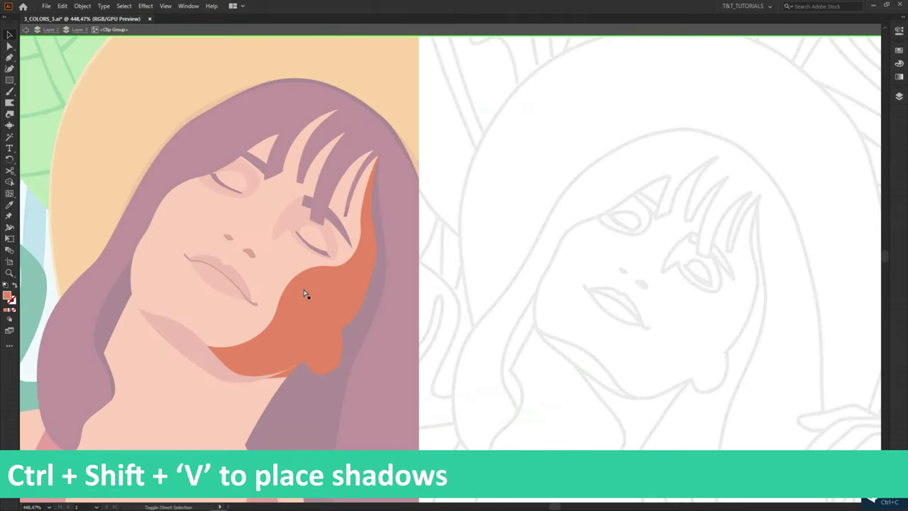
key("ctrl+shift+v")
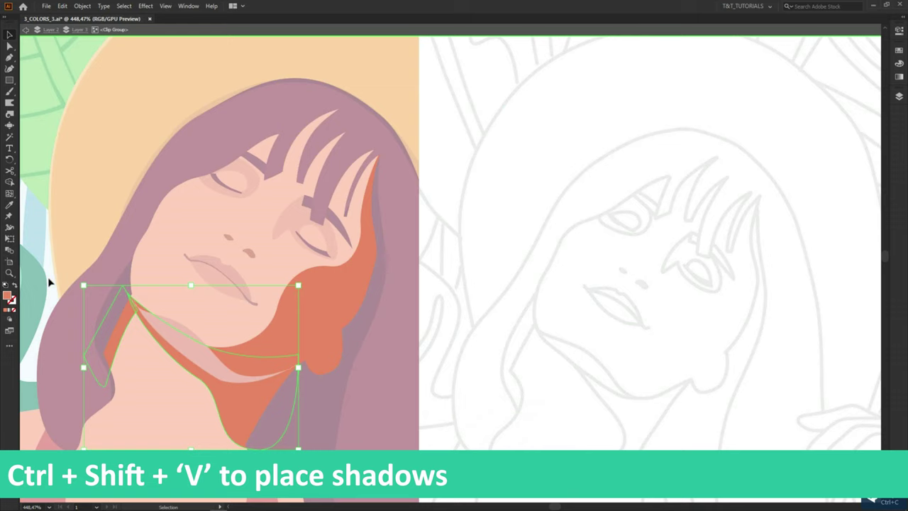
key("Escape")
- Reshape the curve of the neck shadow's lower edge by adjusting its anchor handles
key("a")
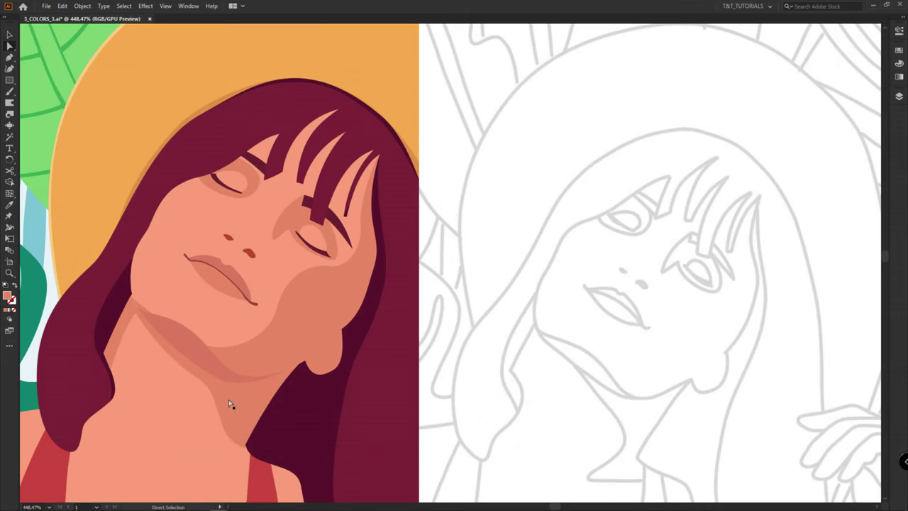
left_click(217, 400)
left_click(226, 403)
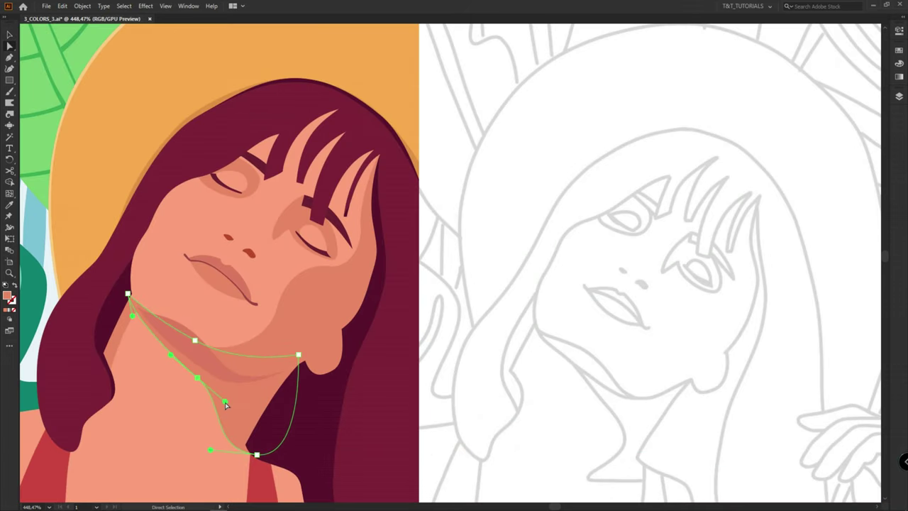
left_click_drag(170, 354, 147, 355)
left_click_drag(223, 402, 217, 398)
- Refine the face shadow's inner edge by shifting its anchor points at the cheek, below the eye and at the temple
left_click(280, 308)
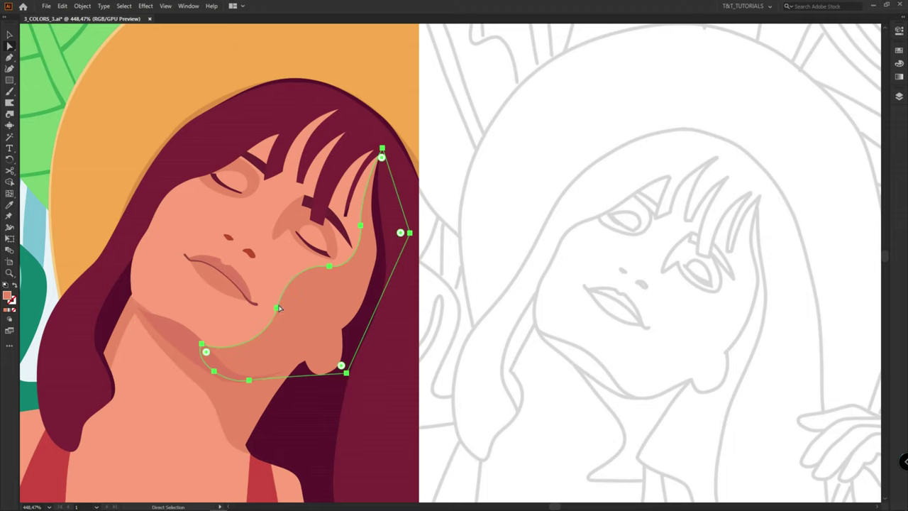
left_click_drag(280, 308, 285, 313)
left_click_drag(328, 266, 322, 271)
left_click_drag(361, 225, 358, 226)
left_click_drag(324, 271, 323, 268)
key("v")
left_click(53, 285)
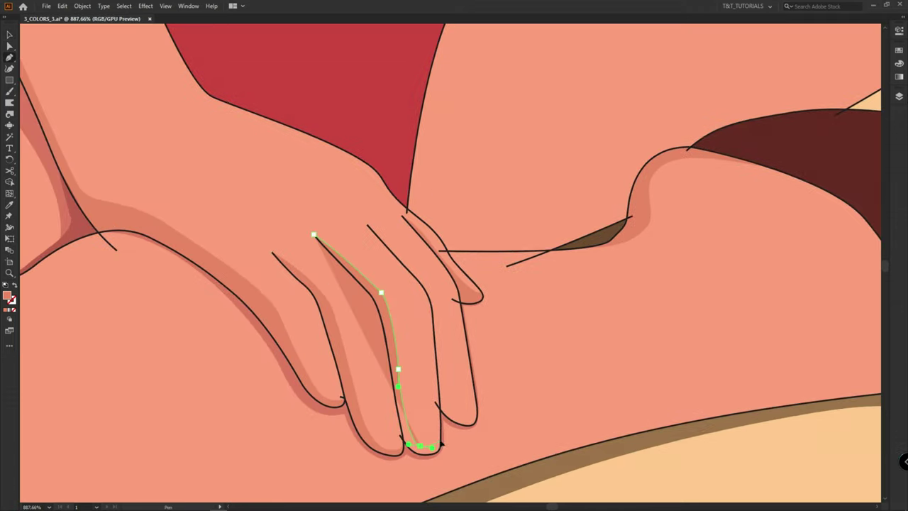
- Draw a closed shadow shape with the Pen tool around the fingertip and along the middle finger of the resting hand
left_click_drag(440, 441, 443, 431)
scroll(445, 432, "up", 5)
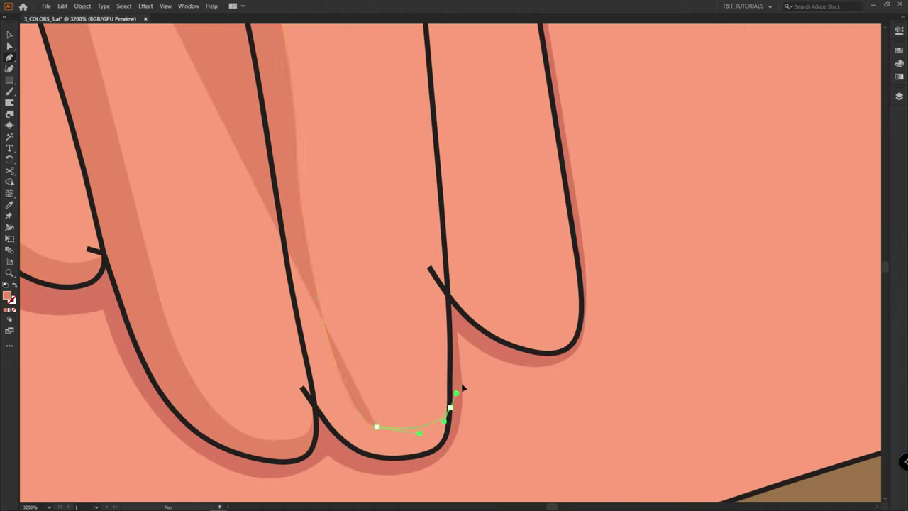
left_click_drag(417, 456, 397, 460)
left_click_drag(337, 434, 316, 409)
left_click_drag(310, 384, 308, 364)
left_click_drag(304, 273, 348, 358)
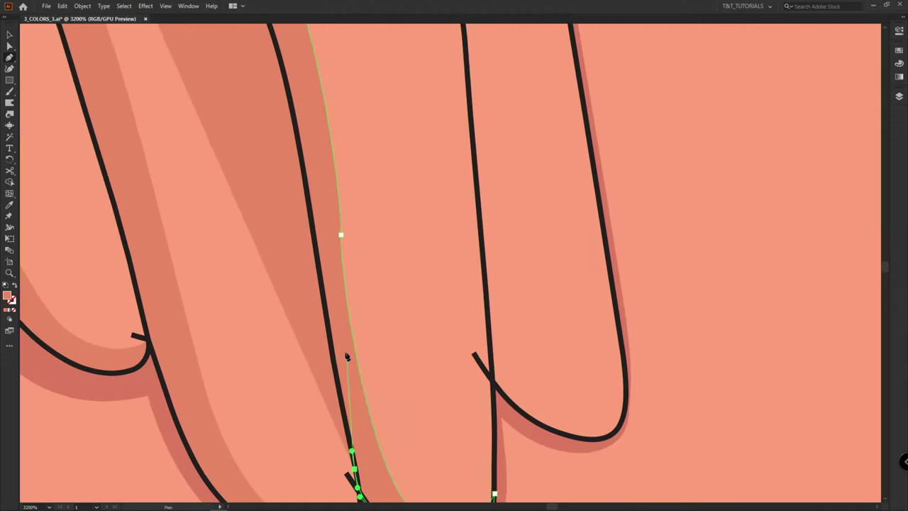
left_click_drag(326, 320, 324, 298)
scroll(328, 299, "down", 2)
left_click_drag(339, 260, 334, 246)
mouse_move(333, 245)
left_mouse_down()
mouse_move(362, 304)
mouse_move(321, 241)
left_mouse_up()
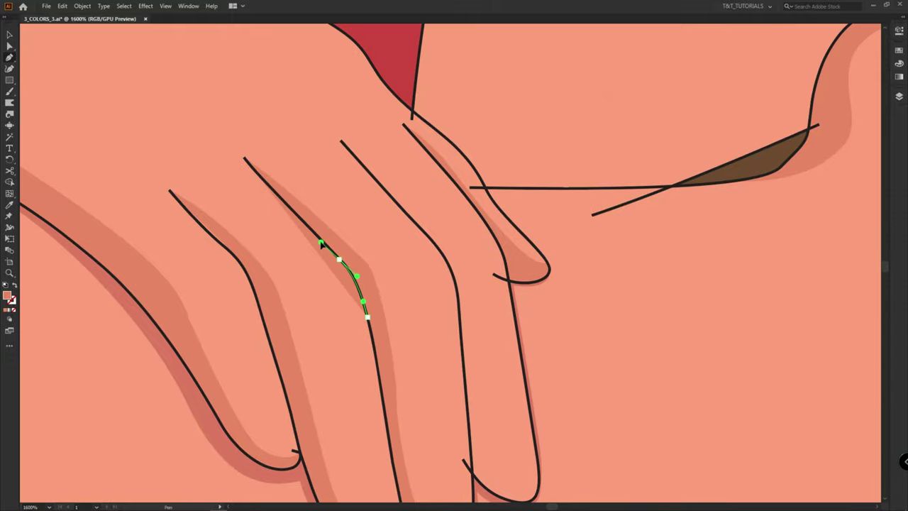
left_click(244, 158)
key("v")
key("ctrl+a")
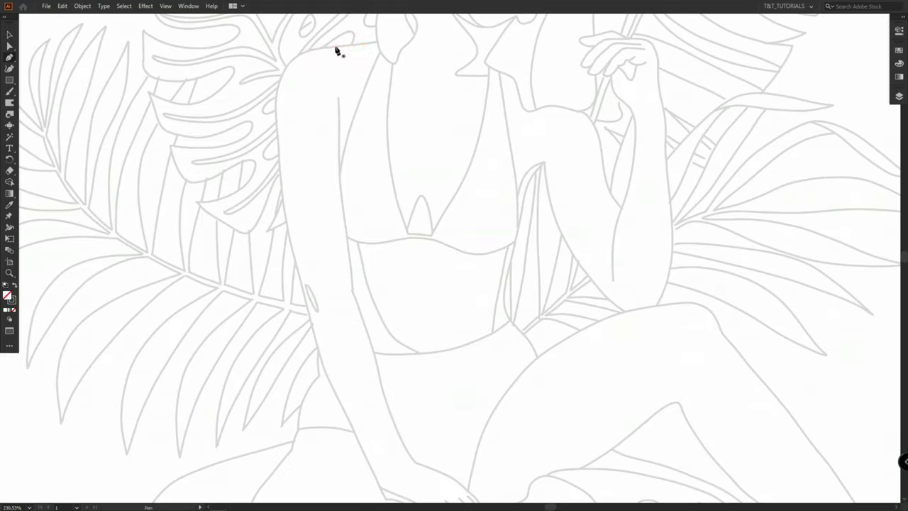
- Trace the outline of the woman's shoulder and outer arm with curved Pen tool segments
left_click_drag(335, 47, 308, 48)
left_click_drag(276, 101, 274, 149)
left_click_drag(301, 284, 308, 303)
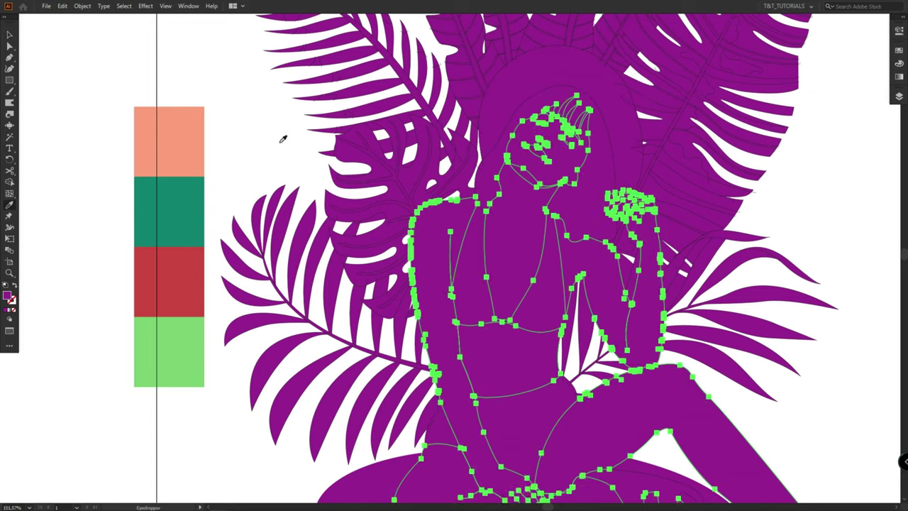
- Sample the red from the palette with the Eyedropper
left_click(191, 265)
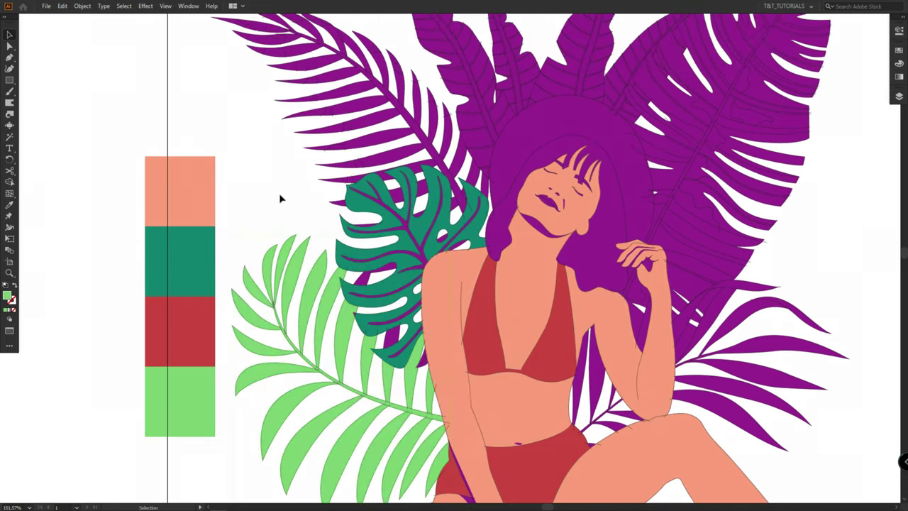